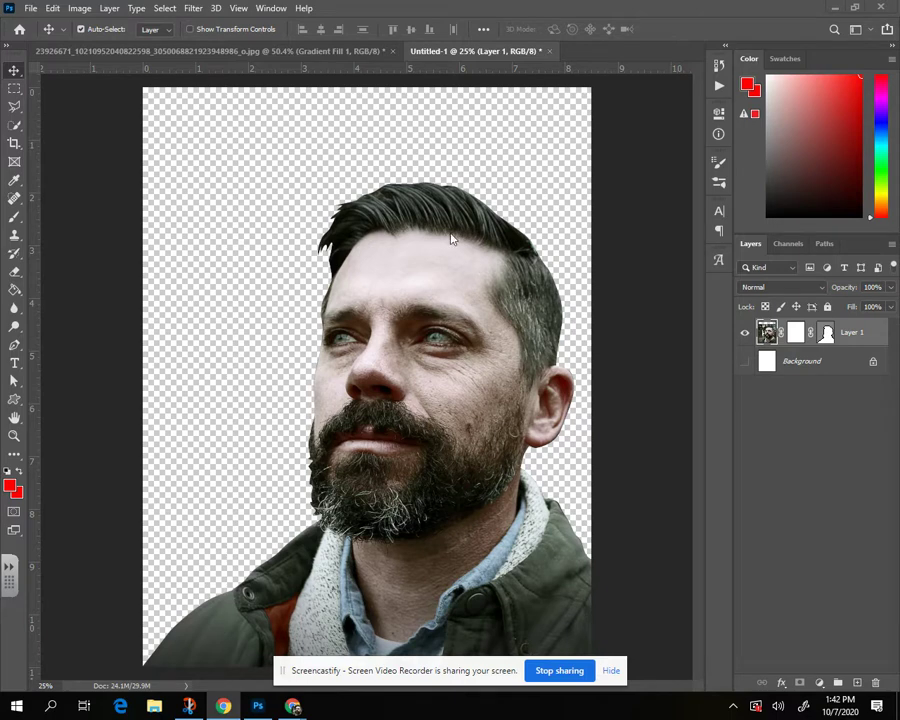
{"action": "left_click", "coordinate": [196, 10]}
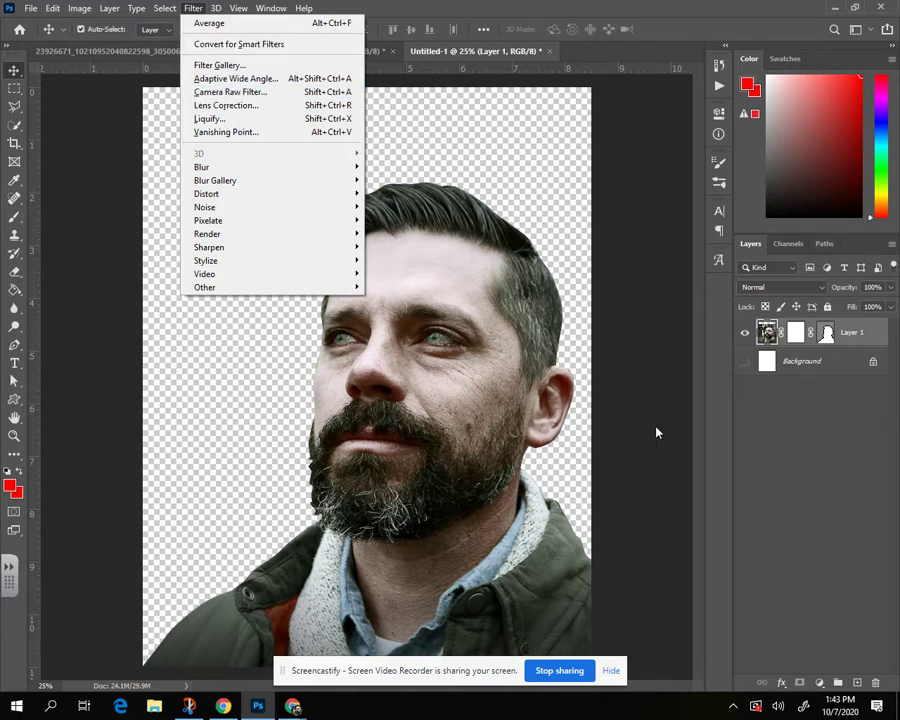
{"action": "left_click", "coordinate": [800, 438]}
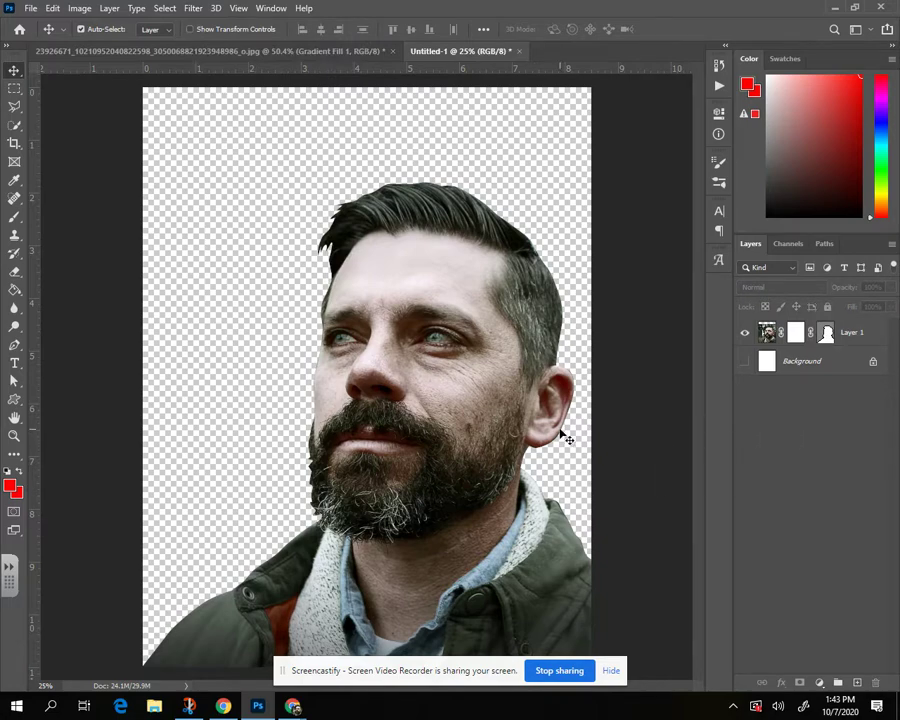
Outline a triangular patch of cheek skin between the face's outer edge and the moustache with the Polygonal Lasso tool
{"action": "key", "text": "ctrl+plus"}
{"action": "key", "text": "ctrl+plus"}
{"action": "key", "text": "ctrl+plus"}
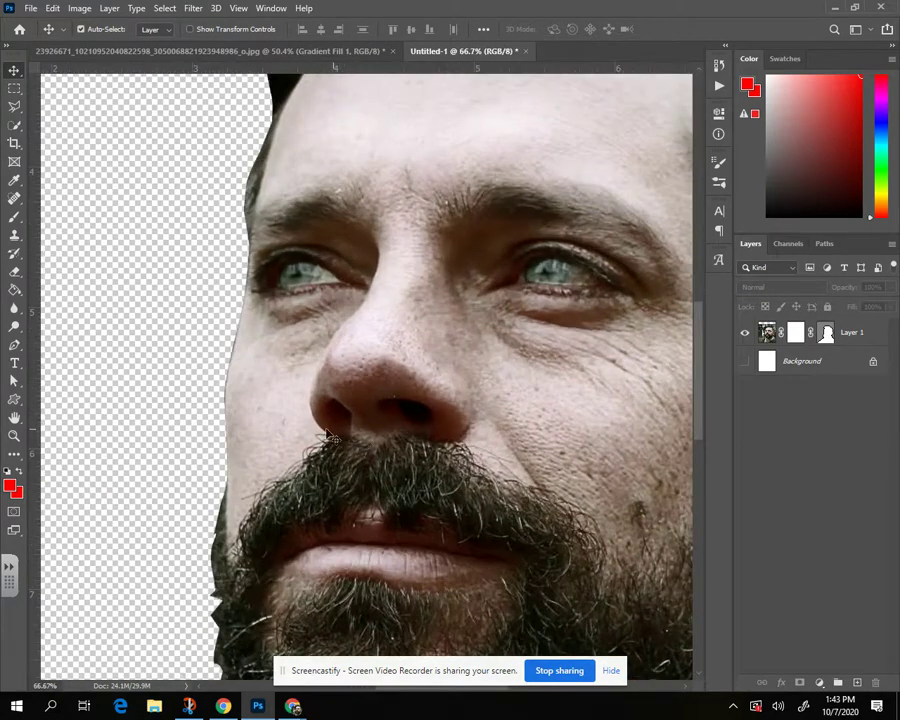
{"action": "left_click_drag", "start_coordinate": [14, 106], "coordinate": [81, 123]}
{"action": "left_click", "coordinate": [81, 123]}
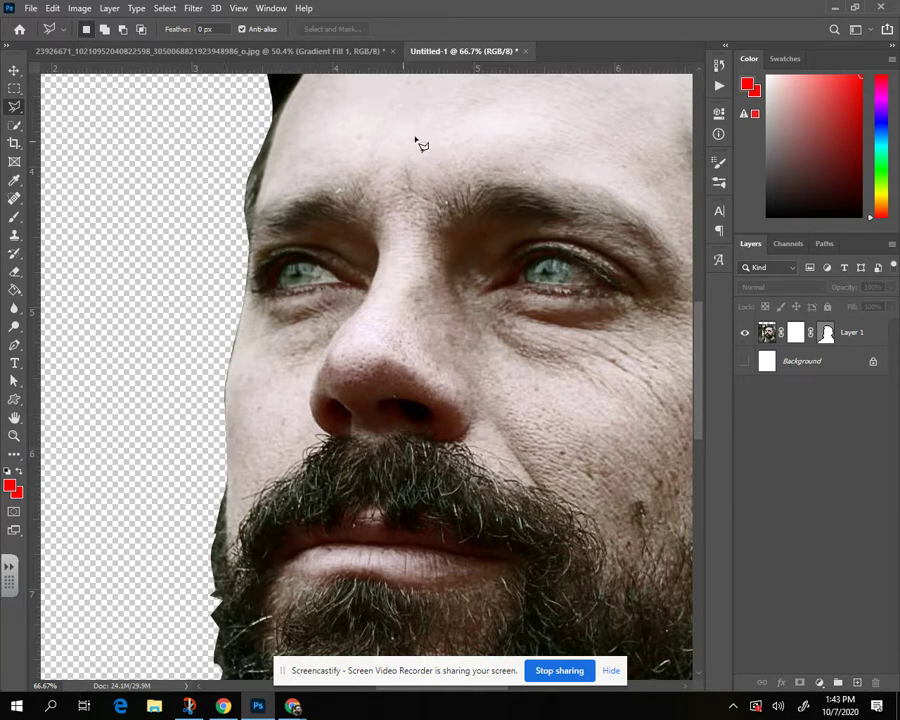
{"action": "left_click", "coordinate": [227, 440]}
{"action": "left_click", "coordinate": [226, 530]}
{"action": "left_click", "coordinate": [308, 437]}
{"action": "left_click", "coordinate": [229, 442]}
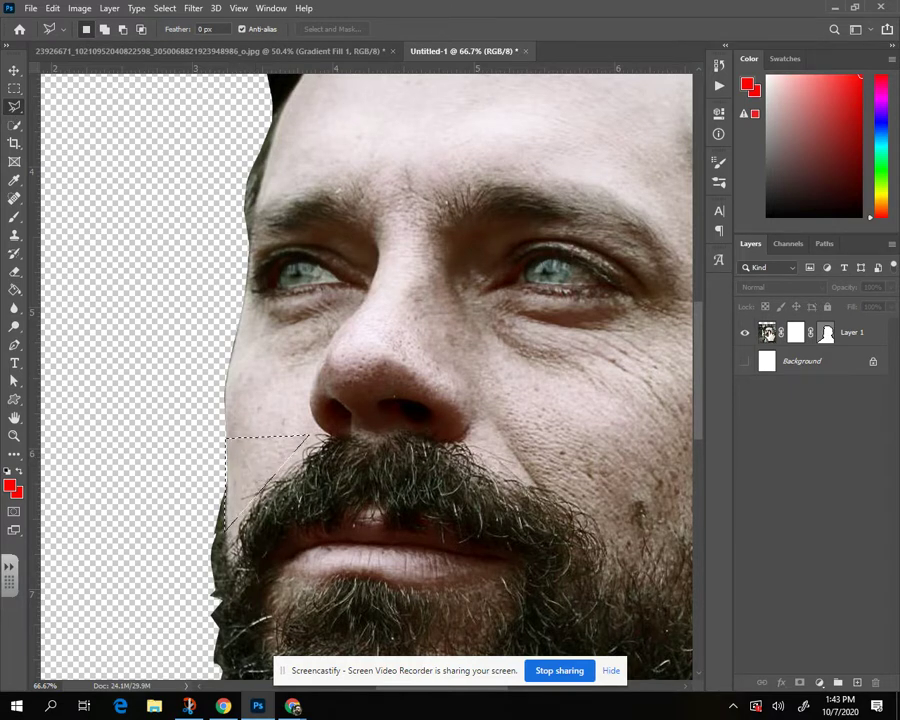
Duplicate Layer 1 and hide the original, keeping the copy as the working layer
{"action": "left_click", "coordinate": [766, 335]}
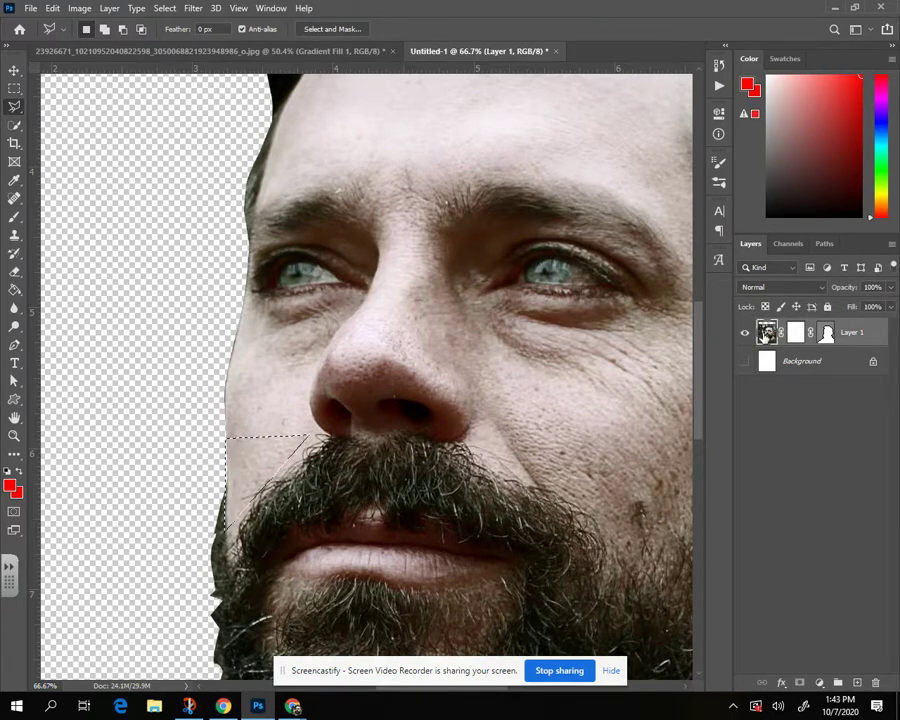
{"action": "left_click_drag", "start_coordinate": [766, 335], "coordinate": [857, 683]}
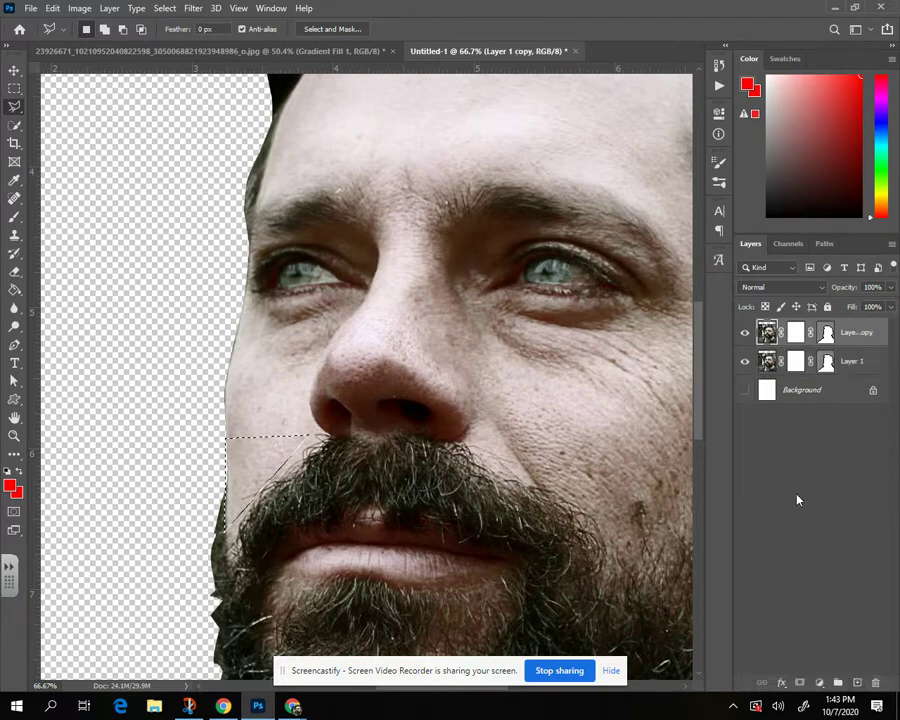
{"action": "left_click", "coordinate": [744, 362]}
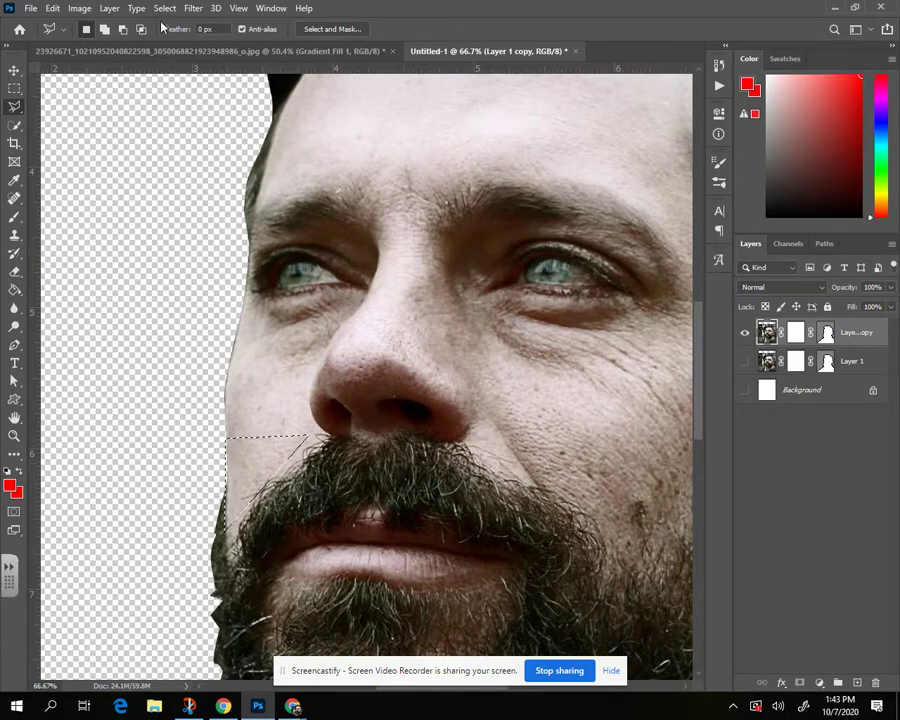
Apply the Average blur to the selected cheek triangle on the layer copy
{"action": "left_click", "coordinate": [192, 9]}
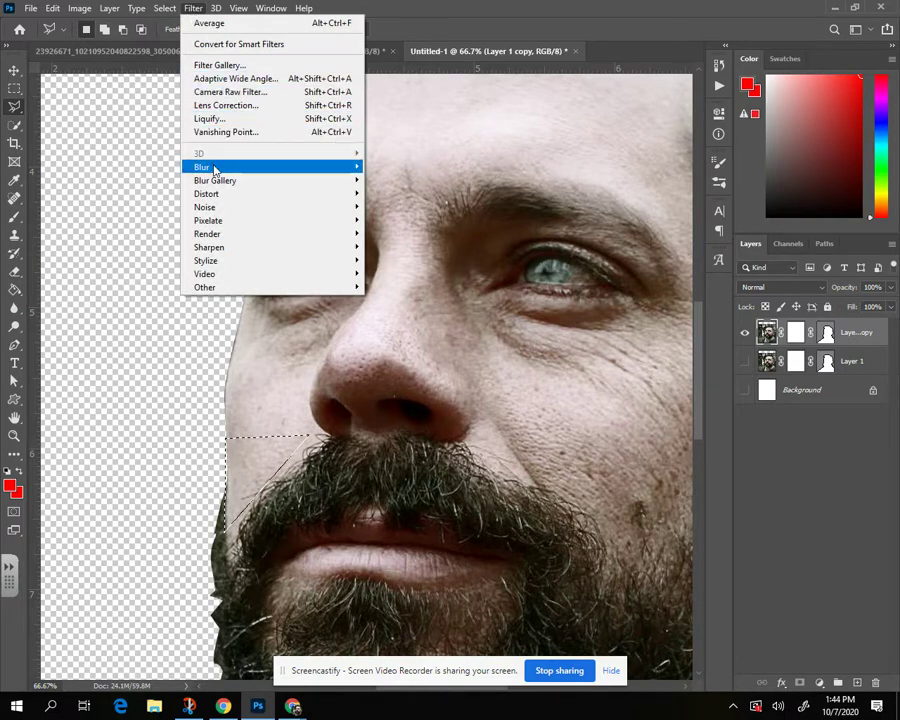
{"action": "mouse_move", "coordinate": [215, 168]}
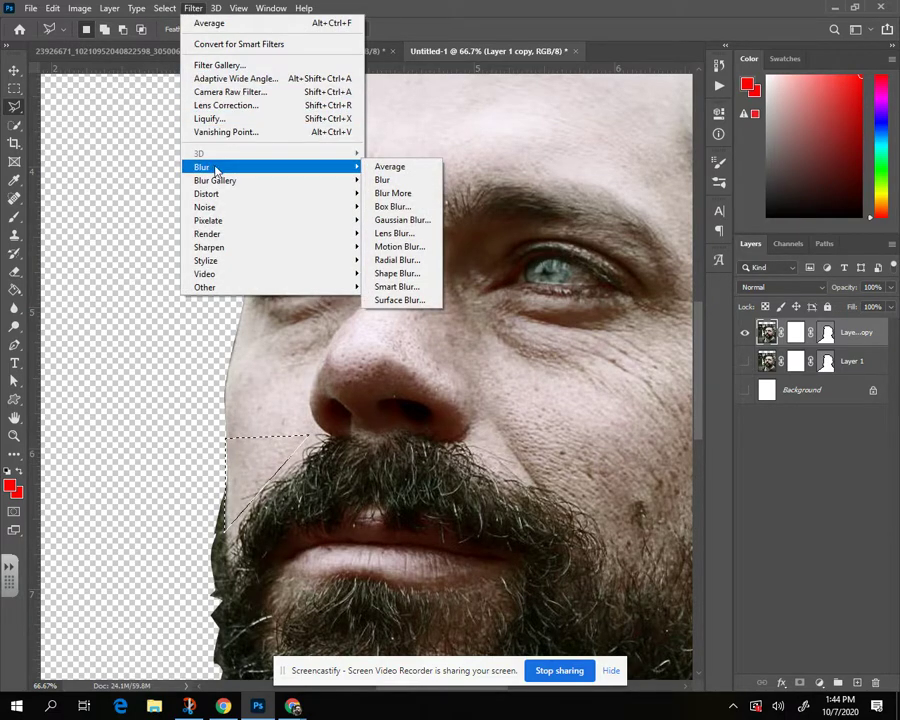
{"action": "left_click", "coordinate": [392, 168]}
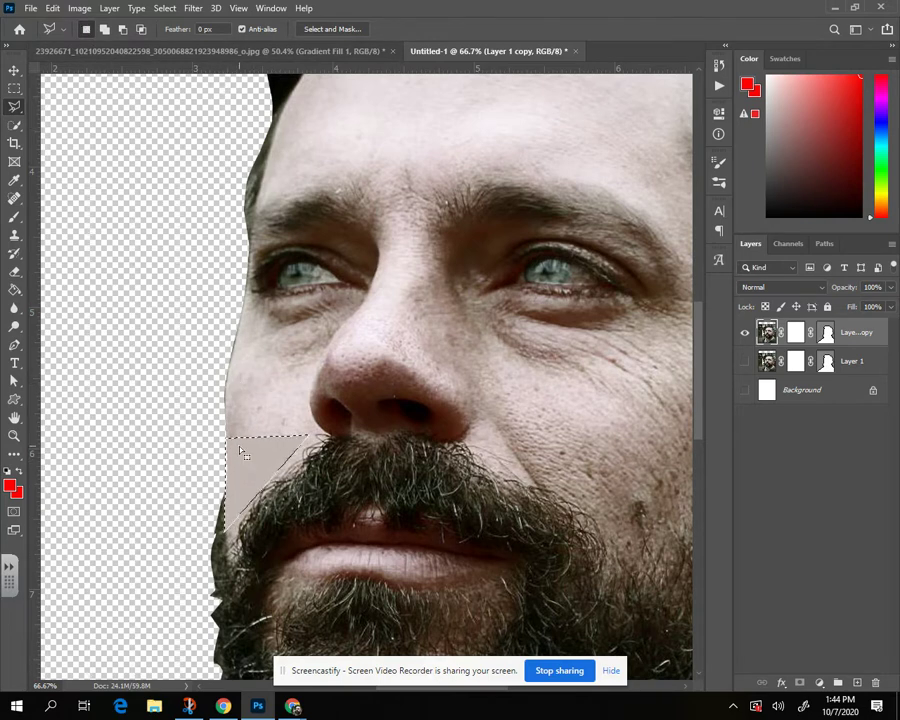
Select an adjoining triangle on the outer cheek directly above the flattened patch and apply the Average filter to it
{"action": "mouse_move", "coordinate": [229, 370]}
{"action": "left_mouse_down"}
{"action": "mouse_move", "coordinate": [224, 438]}
{"action": "mouse_move", "coordinate": [309, 437]}
{"action": "mouse_move", "coordinate": [227, 377]}
{"action": "left_mouse_up"}
{"action": "left_click", "coordinate": [189, 8]}
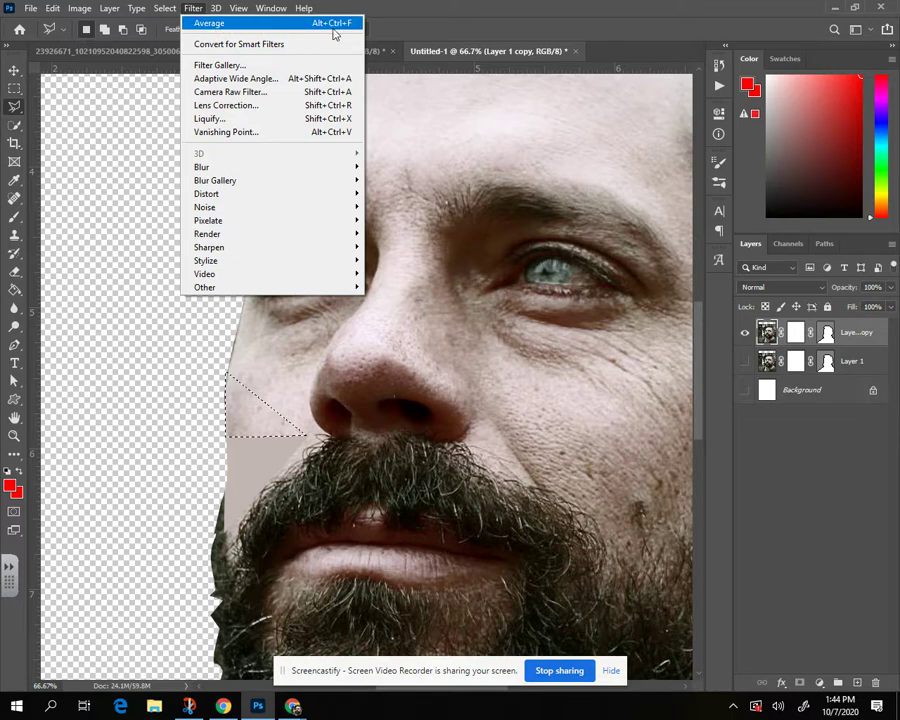
{"action": "left_click", "coordinate": [235, 23]}
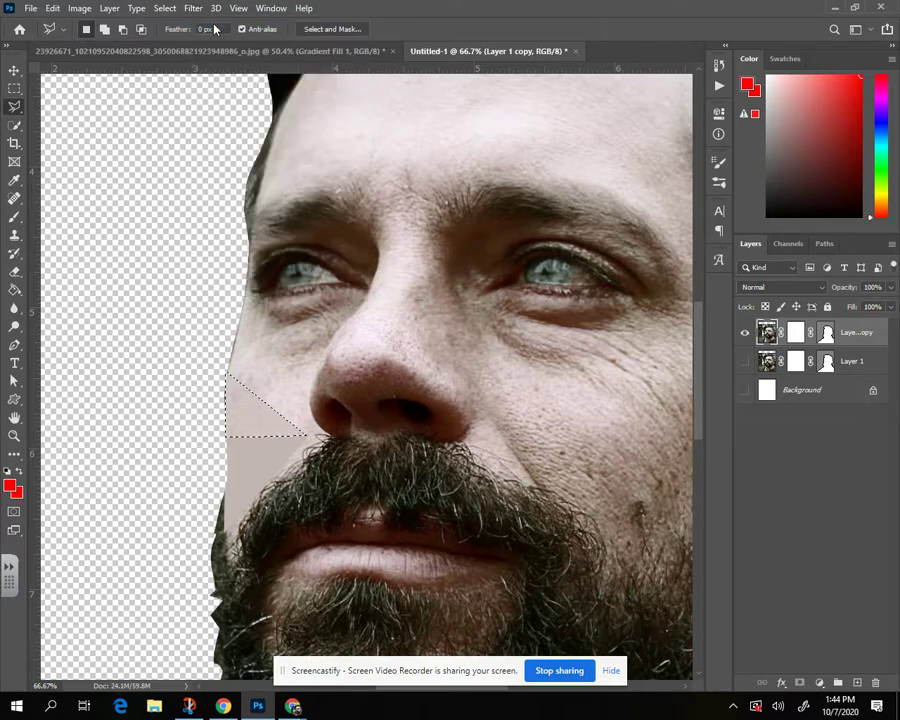
Select the neighbouring cheek triangle that reaches to the side of the nose and fill it with its average color
{"action": "left_click", "coordinate": [224, 369]}
{"action": "left_click", "coordinate": [303, 437]}
{"action": "left_click", "coordinate": [314, 349]}
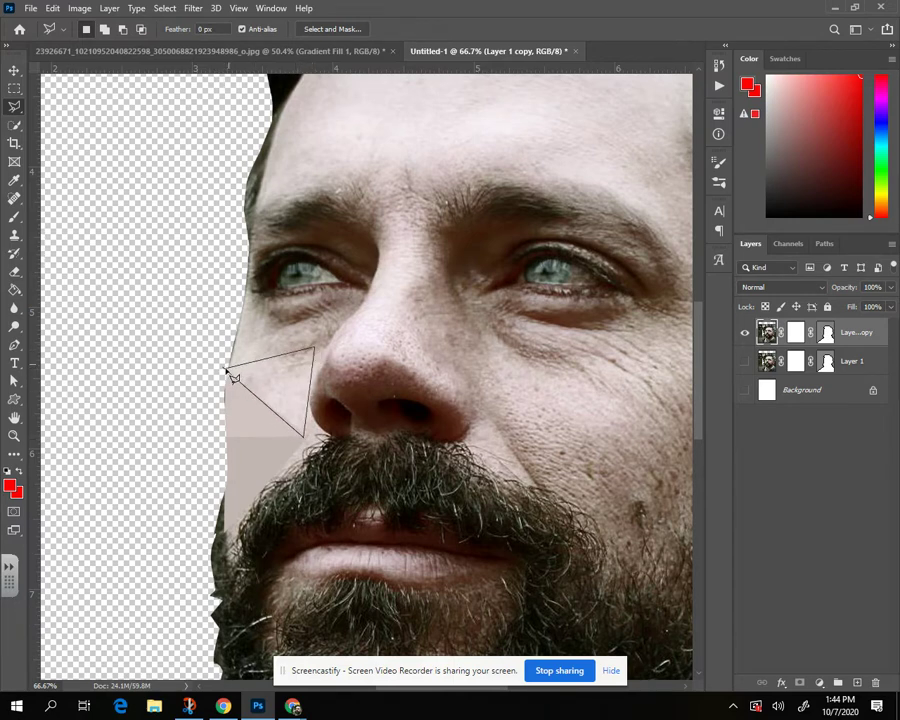
{"action": "left_click", "coordinate": [225, 371]}
{"action": "left_click", "coordinate": [193, 9]}
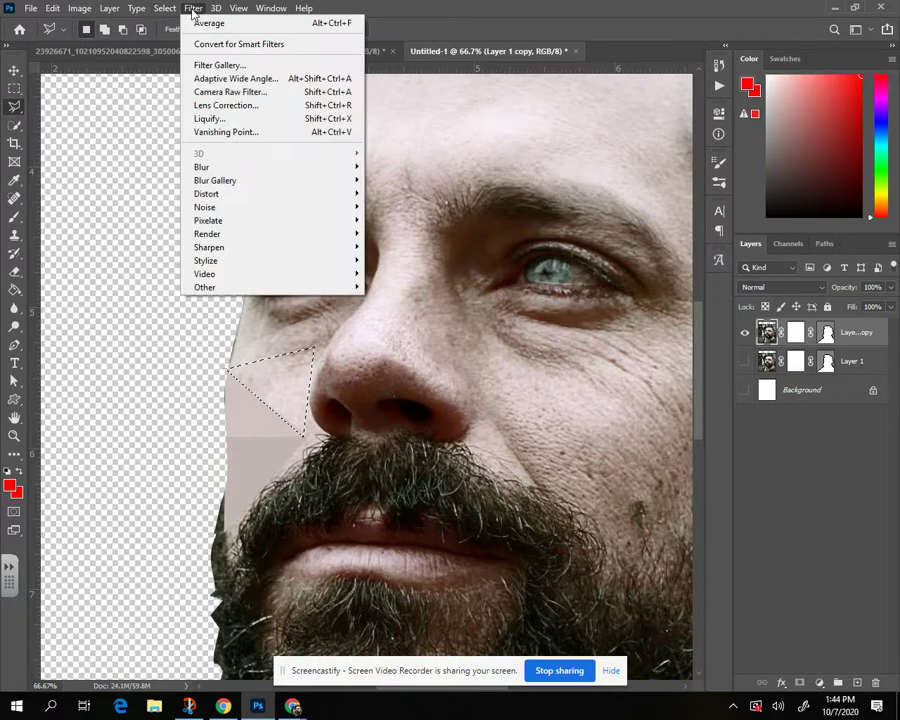
{"action": "left_click", "coordinate": [323, 25]}
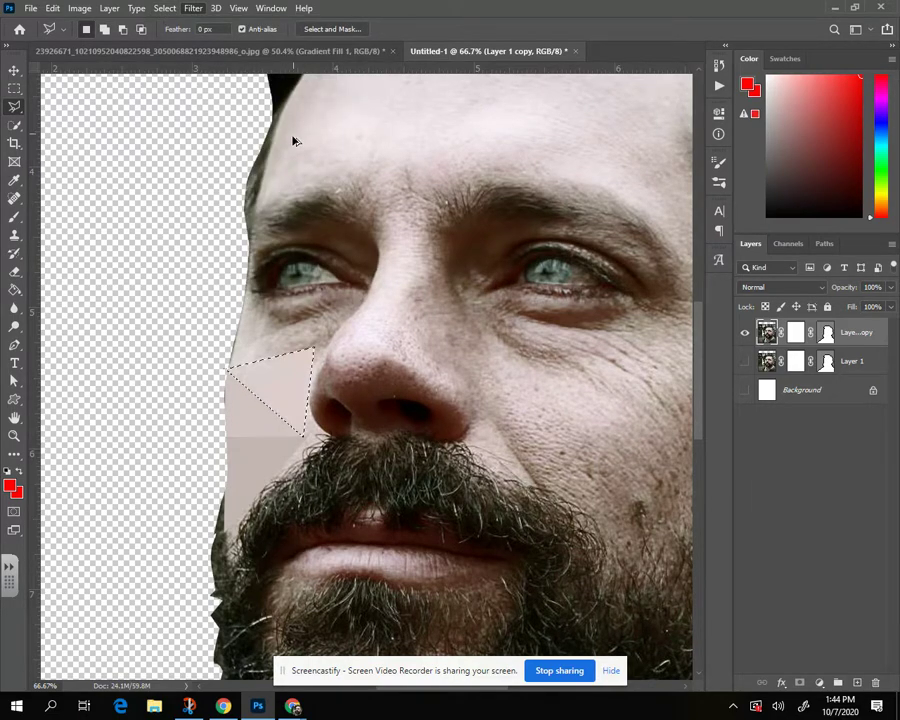
Select a triangle on the upper outer cheek below the eye and apply the Average filter to it
{"action": "left_click", "coordinate": [241, 302]}
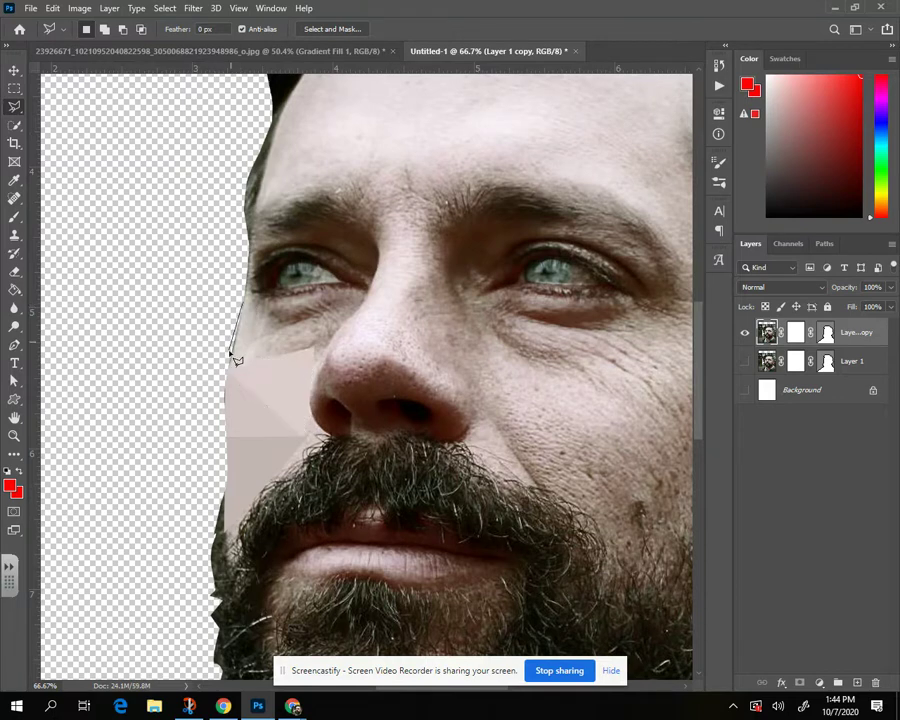
{"action": "left_click", "coordinate": [311, 351]}
{"action": "left_click", "coordinate": [242, 304]}
{"action": "key", "text": "ctrl+alt+f"}
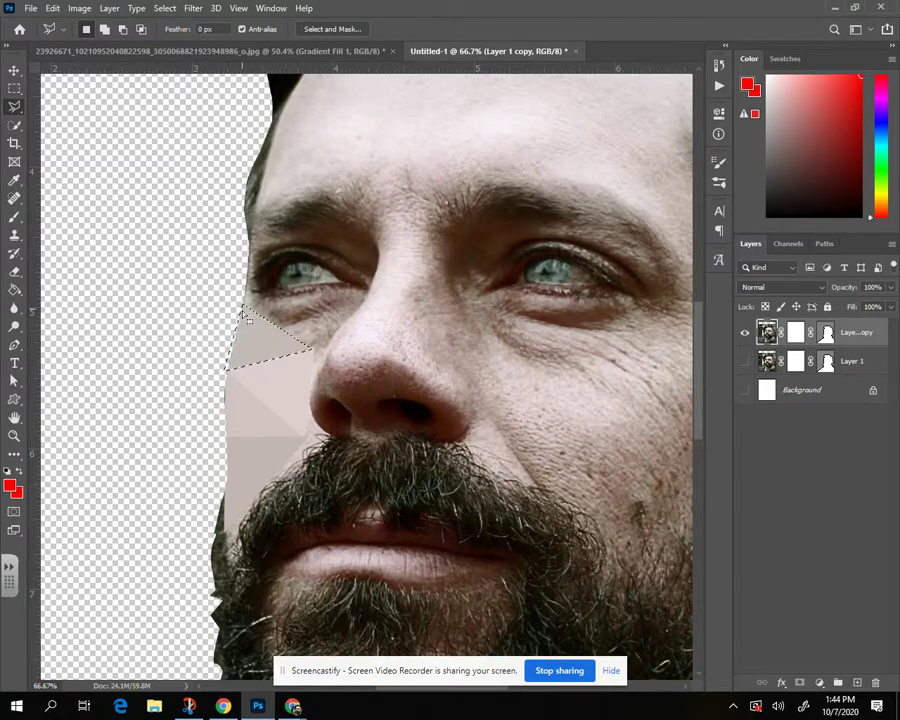
Select the narrow triangle between the upper cheek and the side of the nose bridge and average its color
{"action": "left_click", "coordinate": [303, 351]}
{"action": "left_click", "coordinate": [354, 310]}
{"action": "left_click", "coordinate": [277, 330]}
{"action": "left_click", "coordinate": [305, 352]}
{"action": "key", "text": "alt+f"}
{"action": "key", "text": "Escape"}
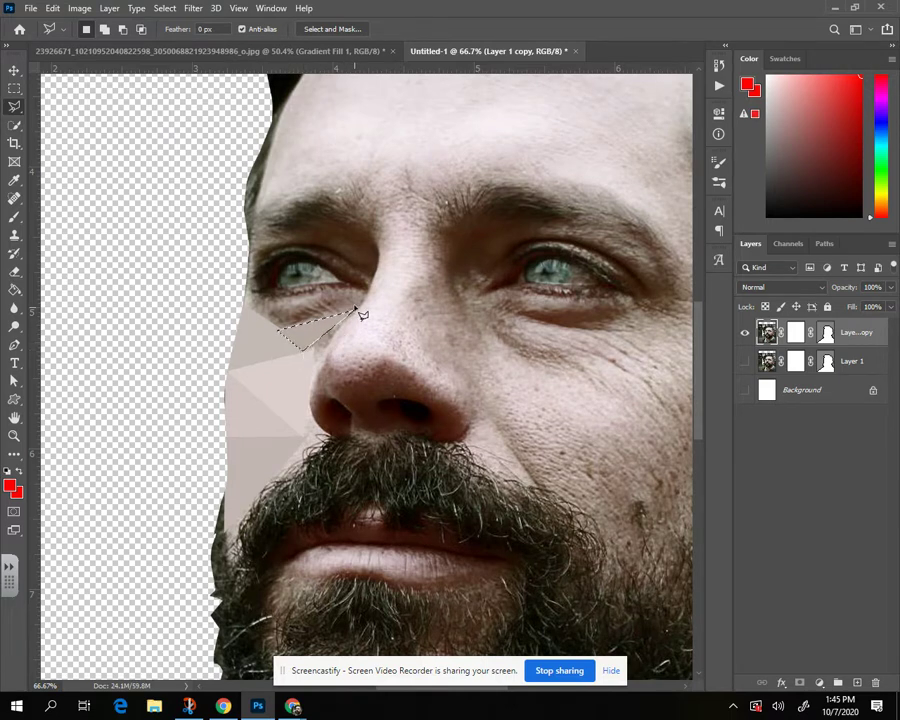
Select the darker triangle directly under the eye beside the outer cheek and apply the Average filter to it
{"action": "left_click", "coordinate": [253, 313]}
{"action": "left_click", "coordinate": [340, 298]}
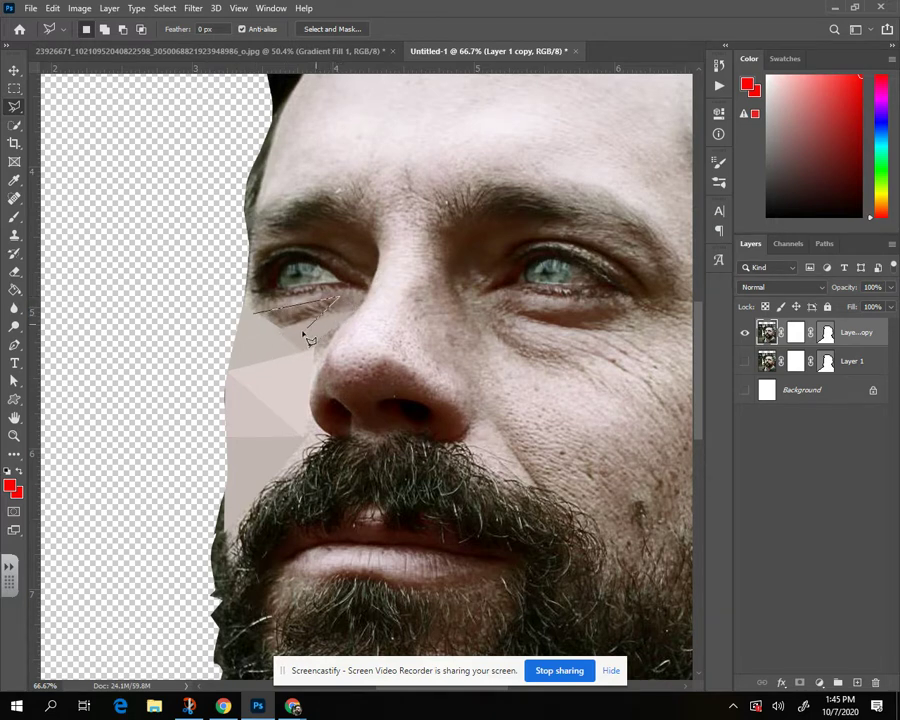
{"action": "left_click", "coordinate": [255, 314]}
{"action": "key", "text": "ctrl+alt+f"}
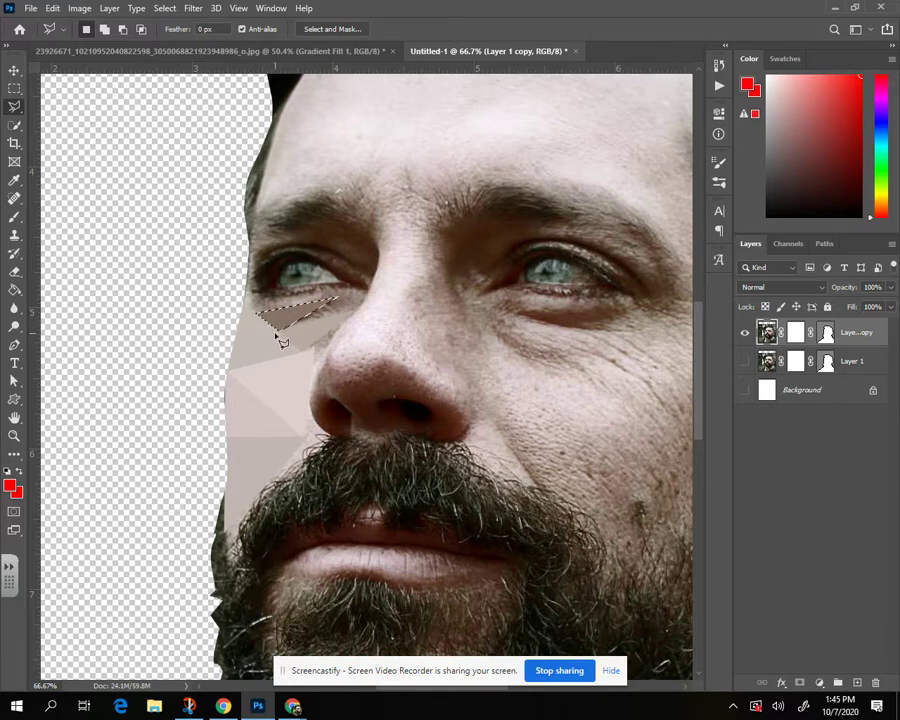
{"action": "key", "text": "ctrl+d"}
{"action": "left_click", "coordinate": [283, 331]}
{"action": "left_click", "coordinate": [337, 300]}
{"action": "left_click", "coordinate": [356, 314]}
{"action": "left_click", "coordinate": [287, 331]}
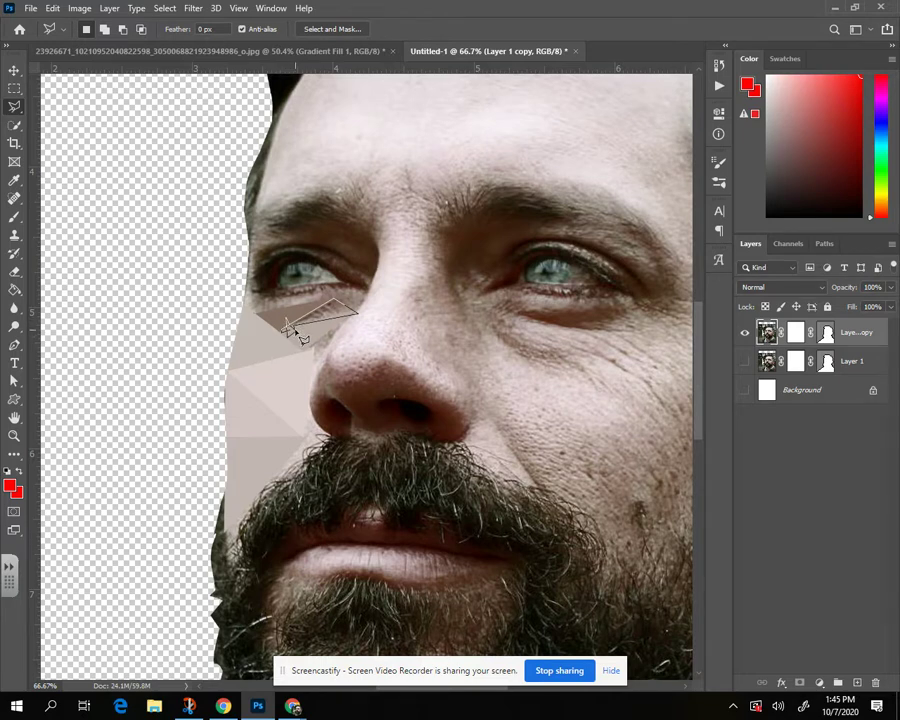
{"action": "left_click", "coordinate": [287, 331]}
{"action": "left_click_drag", "start_coordinate": [281, 336], "coordinate": [307, 344]}
{"action": "left_click", "coordinate": [273, 299]}
{"action": "left_click", "coordinate": [291, 280]}
{"action": "left_click", "coordinate": [313, 307]}
{"action": "left_click", "coordinate": [311, 327]}
{"action": "left_click", "coordinate": [257, 321]}
{"action": "left_click", "coordinate": [318, 314]}
{"action": "left_click", "coordinate": [289, 360]}
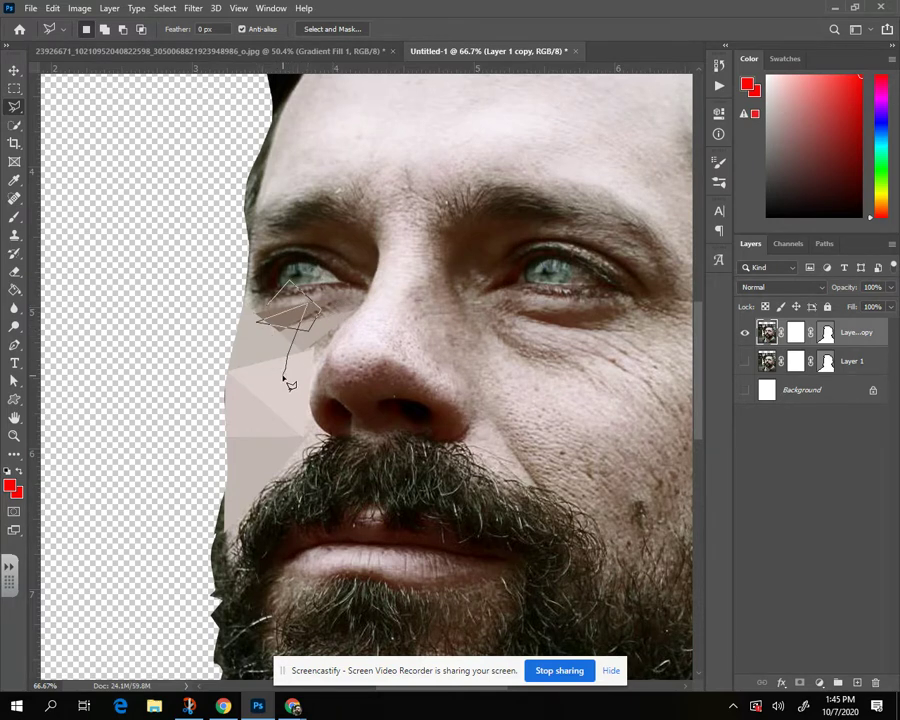
{"action": "double_click", "coordinate": [284, 379]}
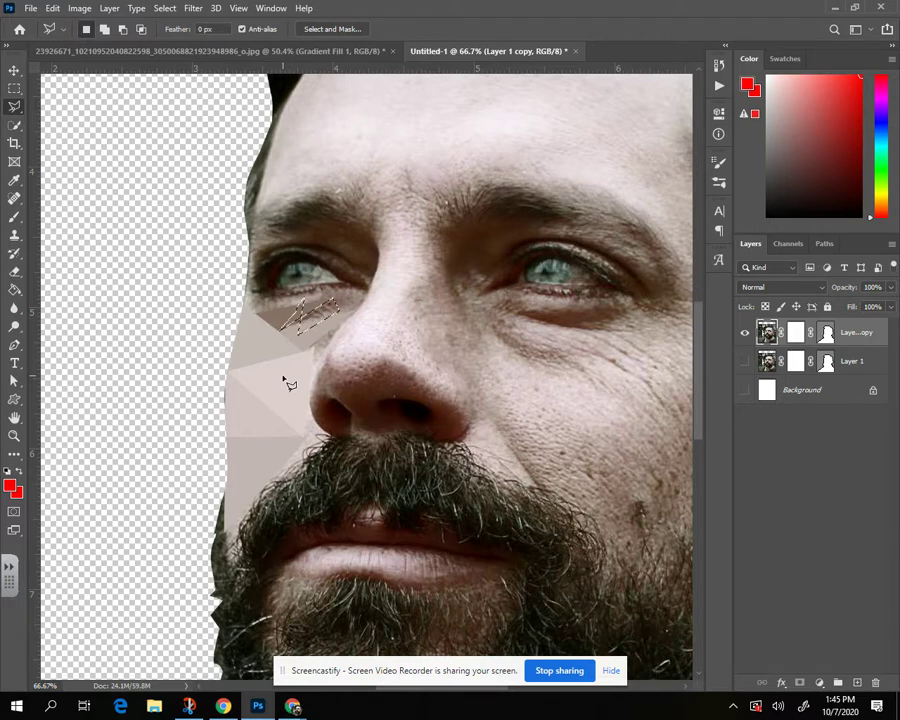
{"action": "key", "text": "ctrl+f"}
{"action": "key", "text": "ctrl+d"}
Select the triangle under the eye's inner corner, apply the Average filter to it and clear the selection
{"action": "left_click", "coordinate": [275, 330]}
{"action": "left_click", "coordinate": [335, 302]}
{"action": "left_click", "coordinate": [358, 313]}
{"action": "left_click", "coordinate": [277, 332]}
{"action": "key", "text": "ctrl+f"}
{"action": "key", "text": "ctrl+d"}
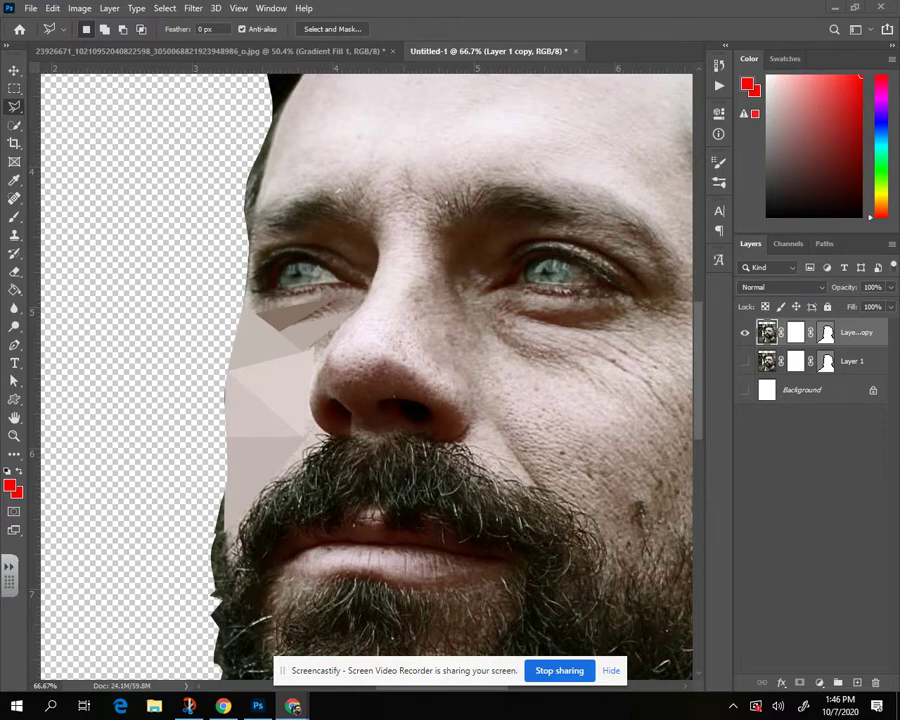
Switch to the low-poly portrait document, select its Background copy layer, and compare it with the gradient background hidden and shown
{"action": "left_click", "coordinate": [236, 52]}
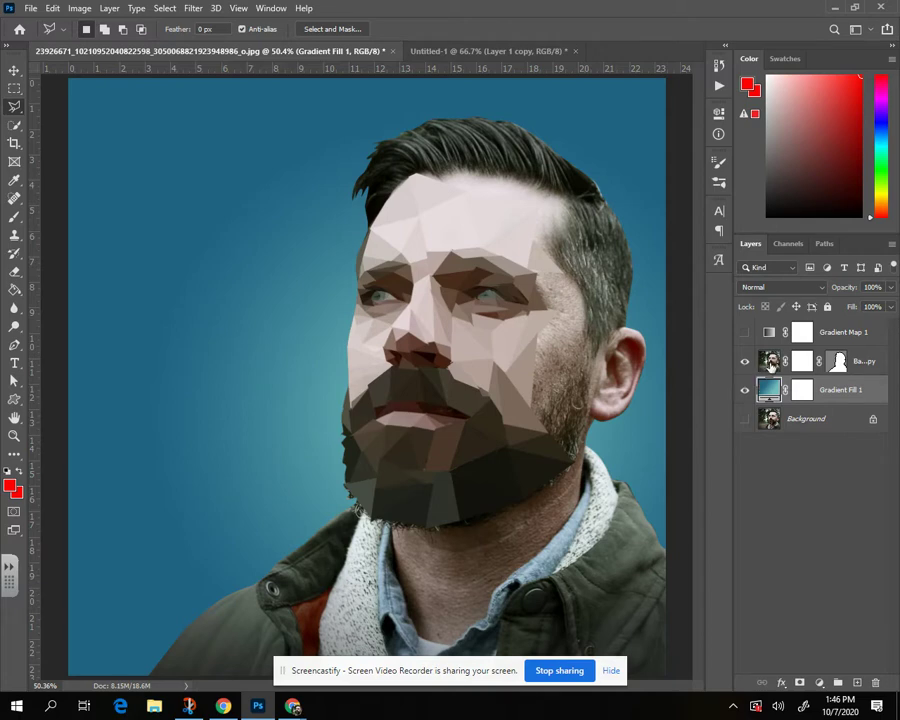
{"action": "left_click", "coordinate": [770, 362]}
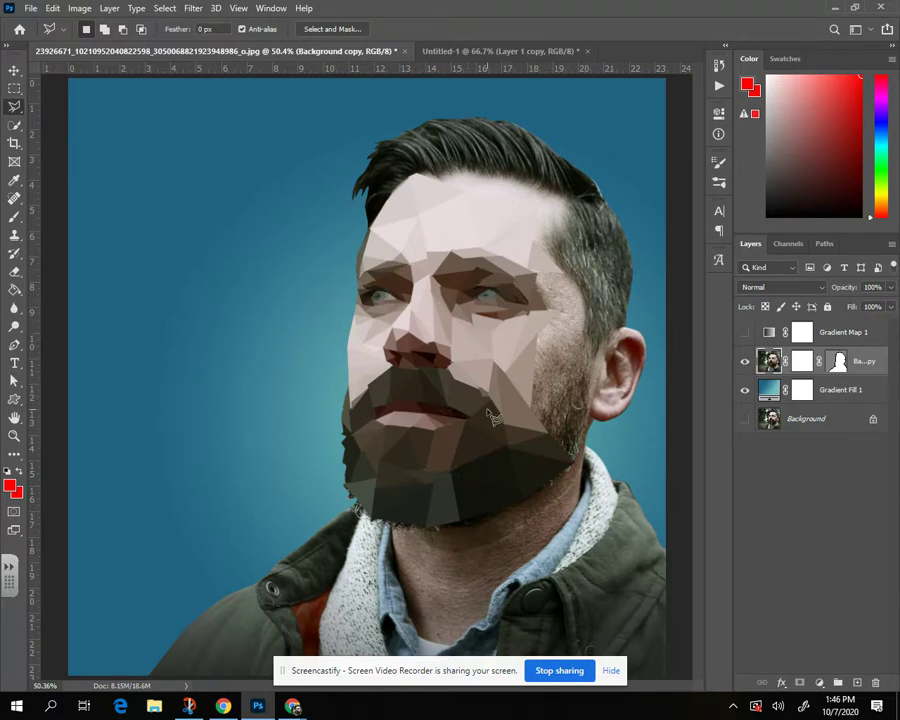
{"action": "left_click", "coordinate": [744, 392]}
{"action": "left_click", "coordinate": [744, 392]}
Examine the preset gradients available for the Gradient Fill 1 layer and reopen its settings
{"action": "double_click", "coordinate": [765, 392]}
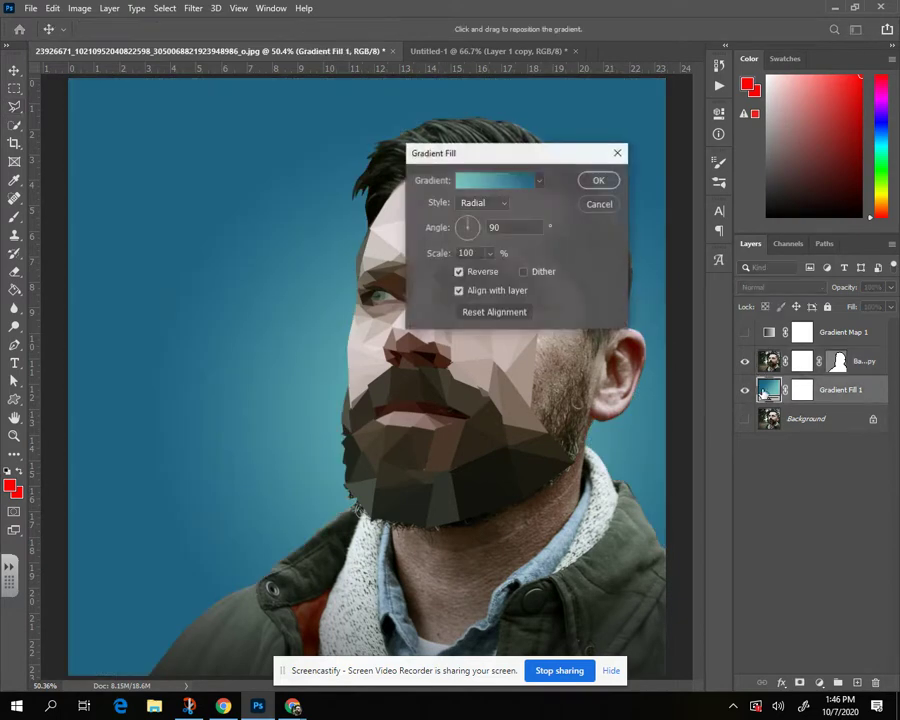
{"action": "left_click", "coordinate": [537, 181]}
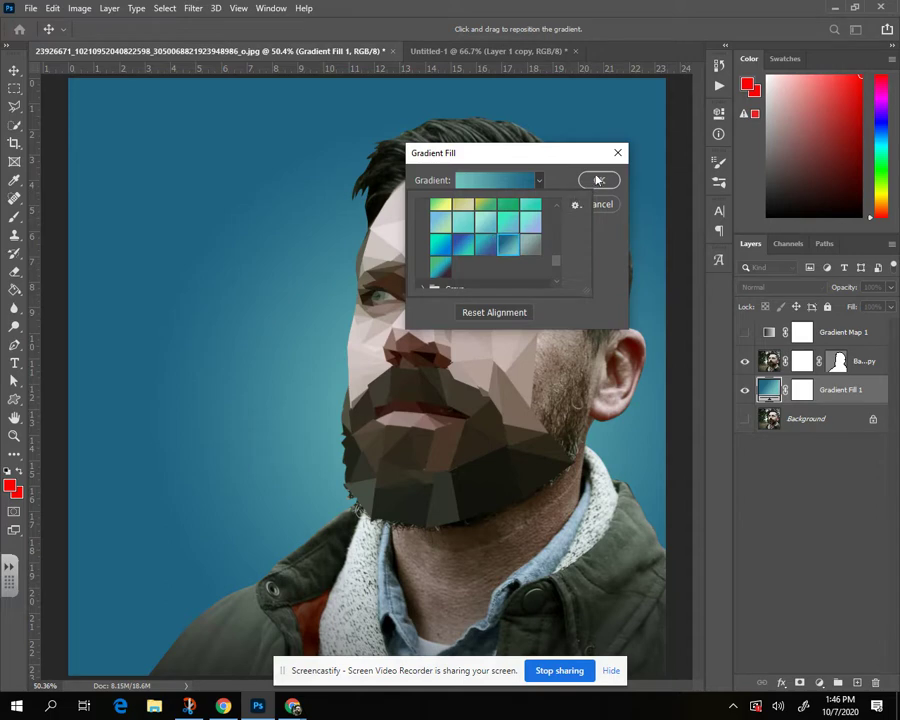
{"action": "left_click", "coordinate": [598, 180]}
{"action": "double_click", "coordinate": [769, 391]}
Try the Linear style on the background gradient and return it to Radial
{"action": "left_click", "coordinate": [479, 204]}
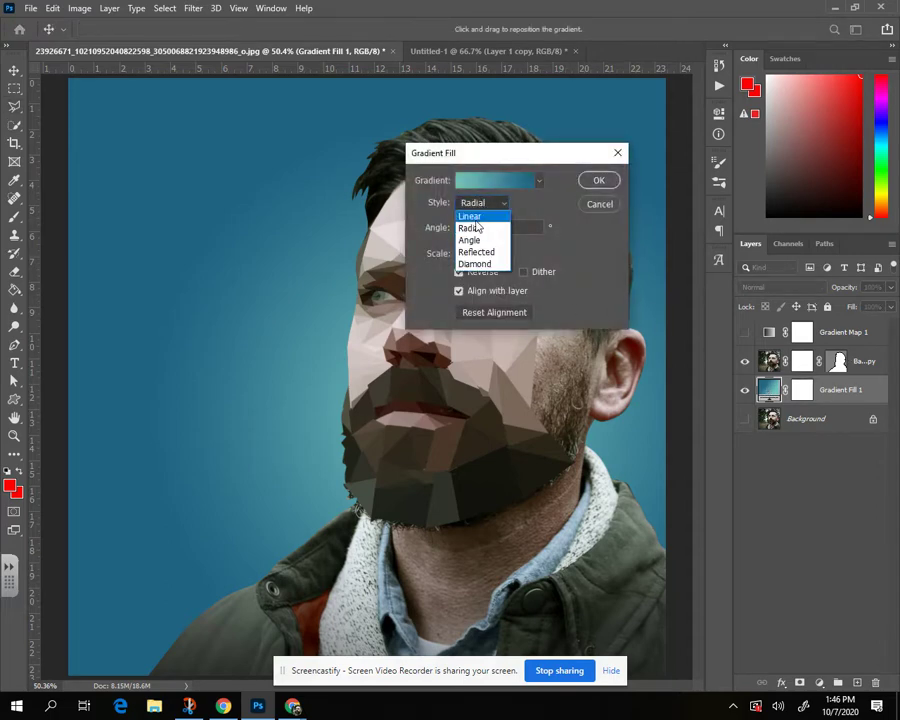
{"action": "left_click", "coordinate": [475, 218]}
{"action": "left_click", "coordinate": [482, 204]}
{"action": "left_click", "coordinate": [482, 228]}
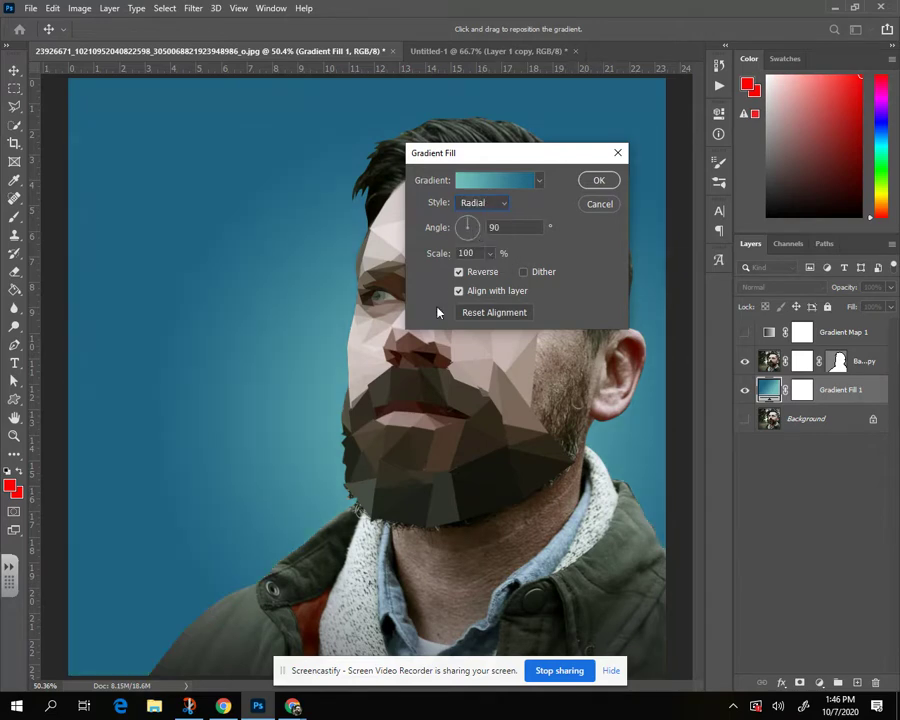
Reposition the radial background gradient behind the face, set its scale to 122% and apply the gradient fill
{"action": "mouse_move", "coordinate": [324, 360]}
{"action": "left_mouse_down"}
{"action": "mouse_move", "coordinate": [228, 302]}
{"action": "mouse_move", "coordinate": [314, 340]}
{"action": "left_mouse_up"}
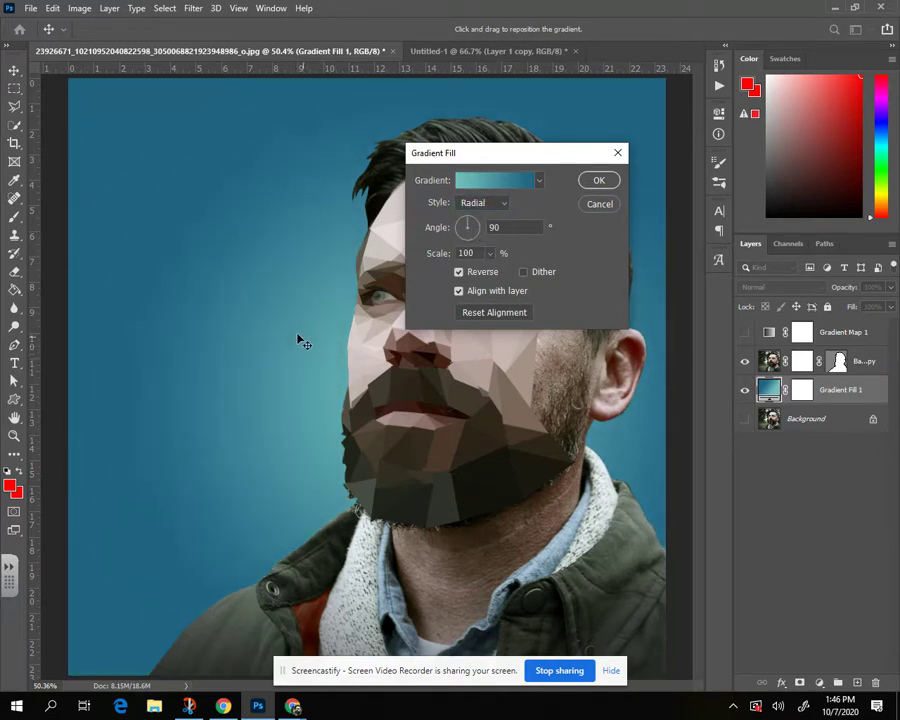
{"action": "left_click", "coordinate": [489, 253]}
{"action": "left_click_drag", "start_coordinate": [487, 271], "coordinate": [492, 274]}
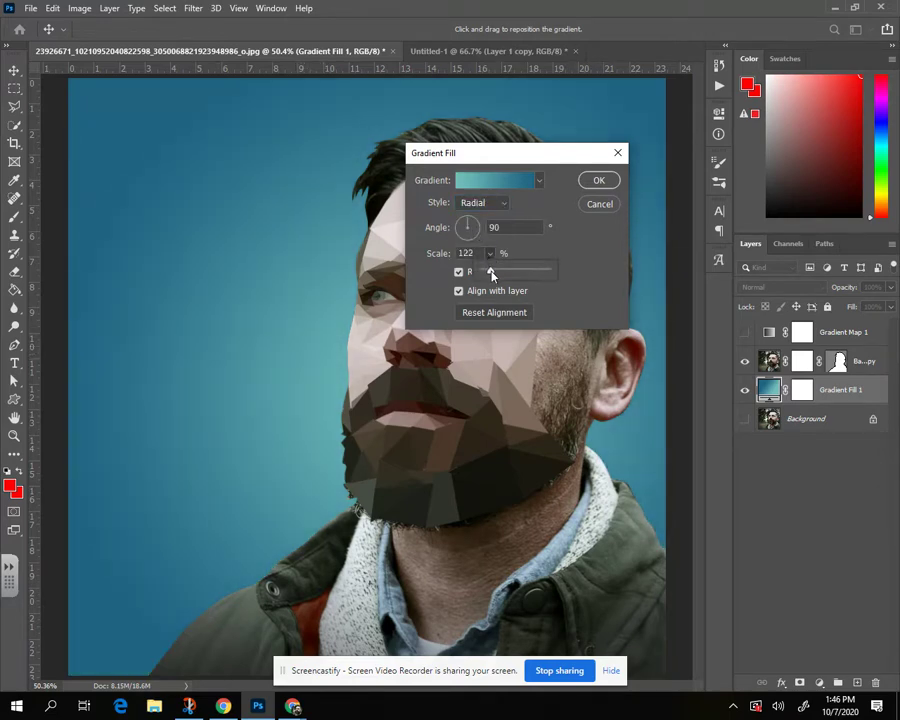
{"action": "left_click", "coordinate": [598, 180]}
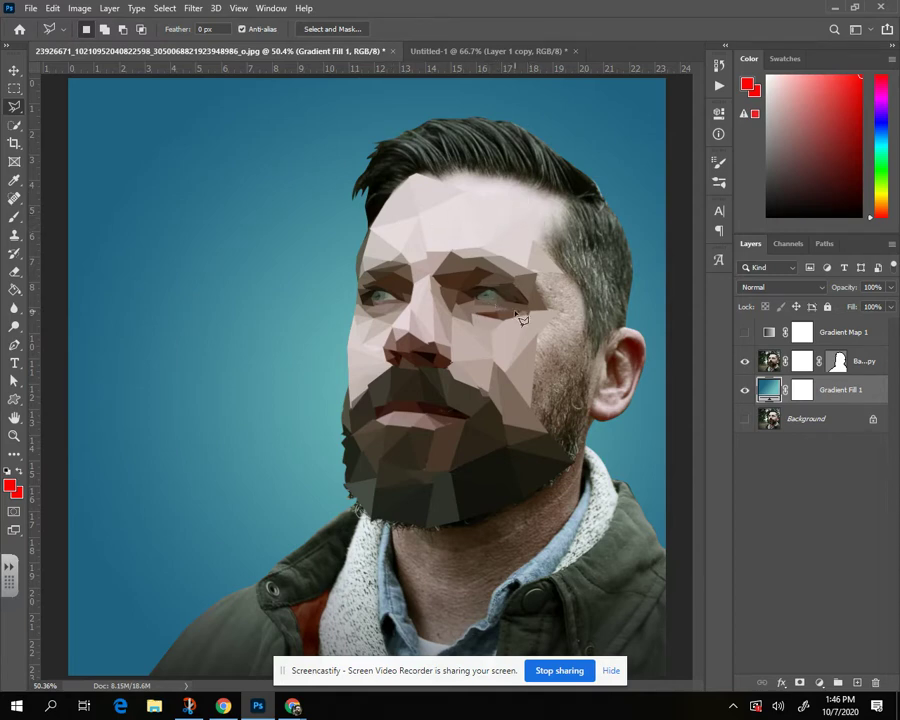
Examine the averaged triangles around the nose, eye, mouth and cheek up close for gaps between their edges
{"action": "scroll", "coordinate": [521, 320], "scroll_direction": "up", "scroll_amount": 5}
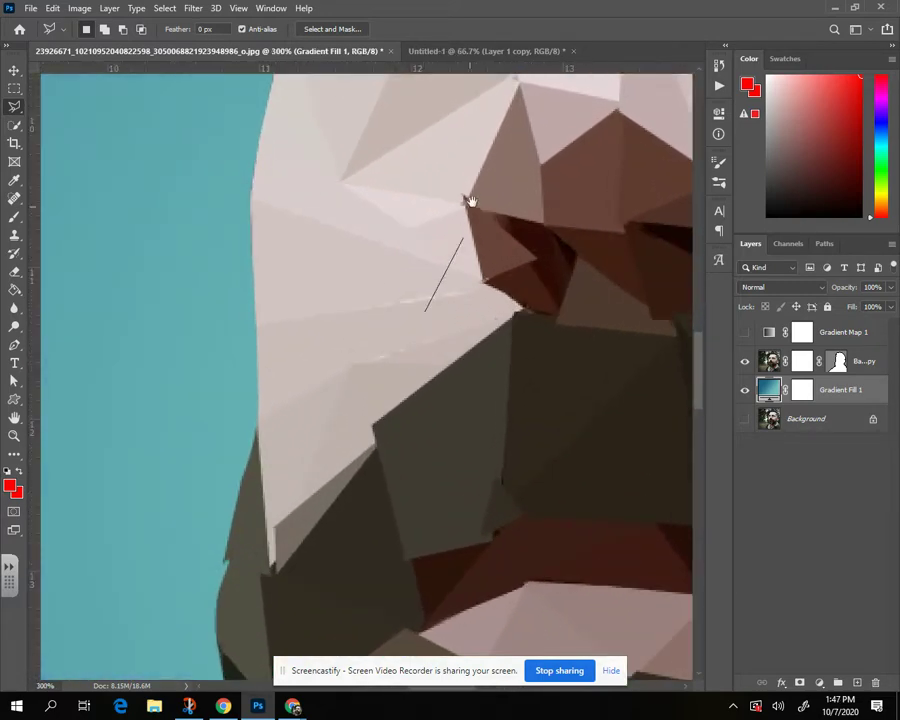
{"action": "left_click_drag", "start_coordinate": [466, 200], "coordinate": [314, 592]}
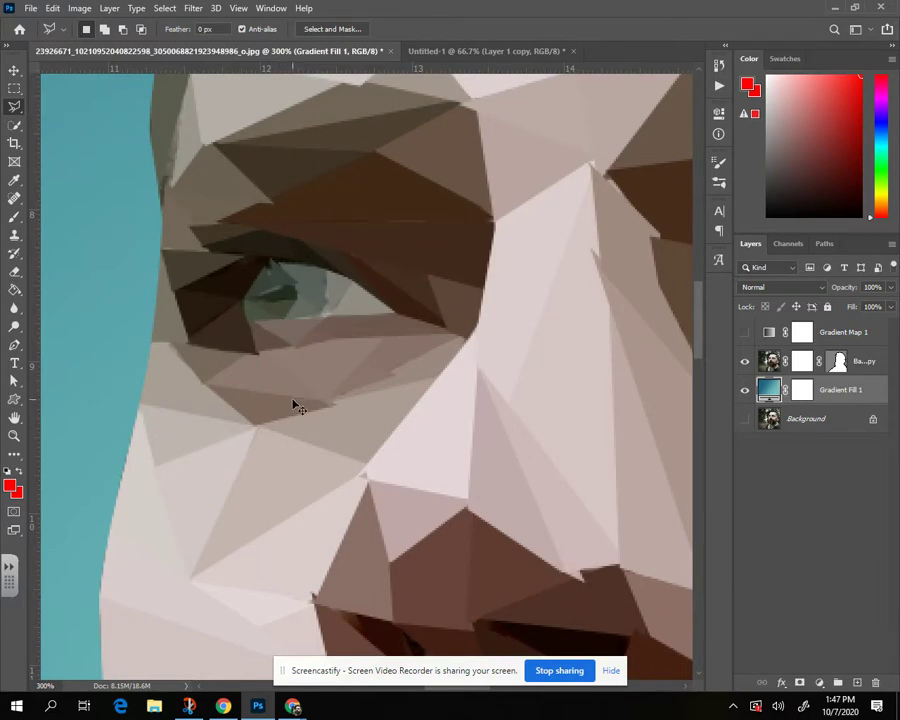
{"action": "key", "text": "ctrl+0"}
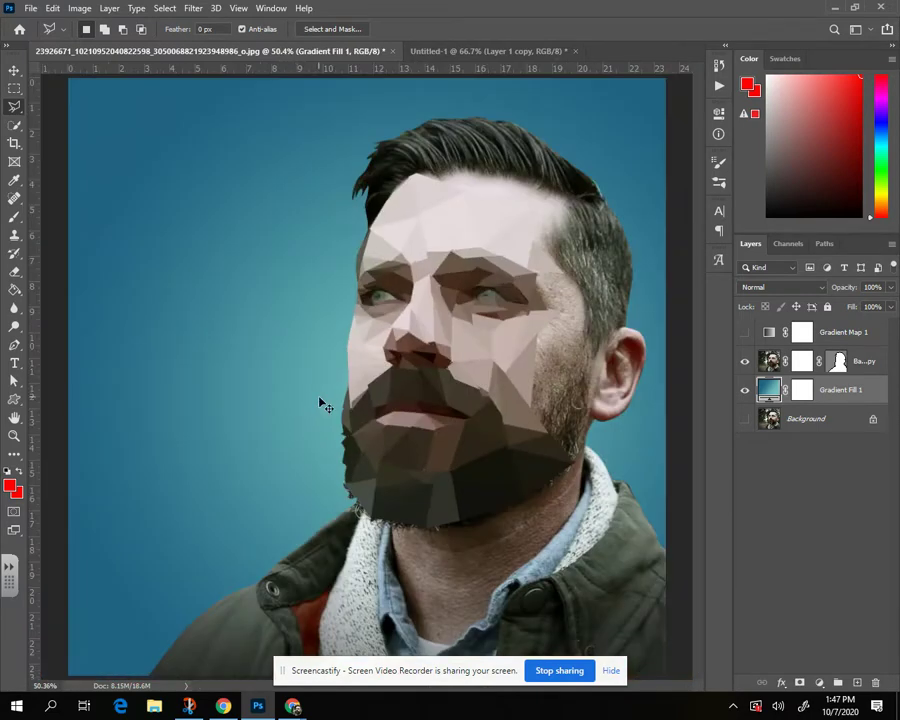
{"action": "key", "text": "ctrl+plus"}
{"action": "key", "text": "ctrl+plus"}
{"action": "key", "text": "ctrl+plus"}
{"action": "key", "text": "ctrl+plus"}
{"action": "left_click_drag", "start_coordinate": [567, 576], "coordinate": [321, 403]}
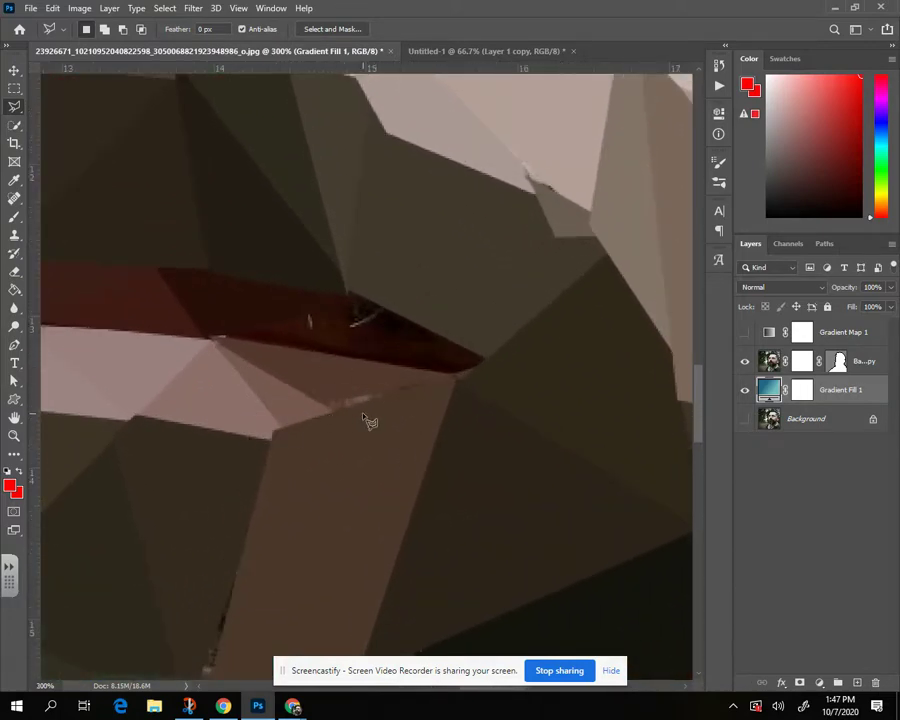
{"action": "left_click_drag", "start_coordinate": [478, 357], "coordinate": [135, 436]}
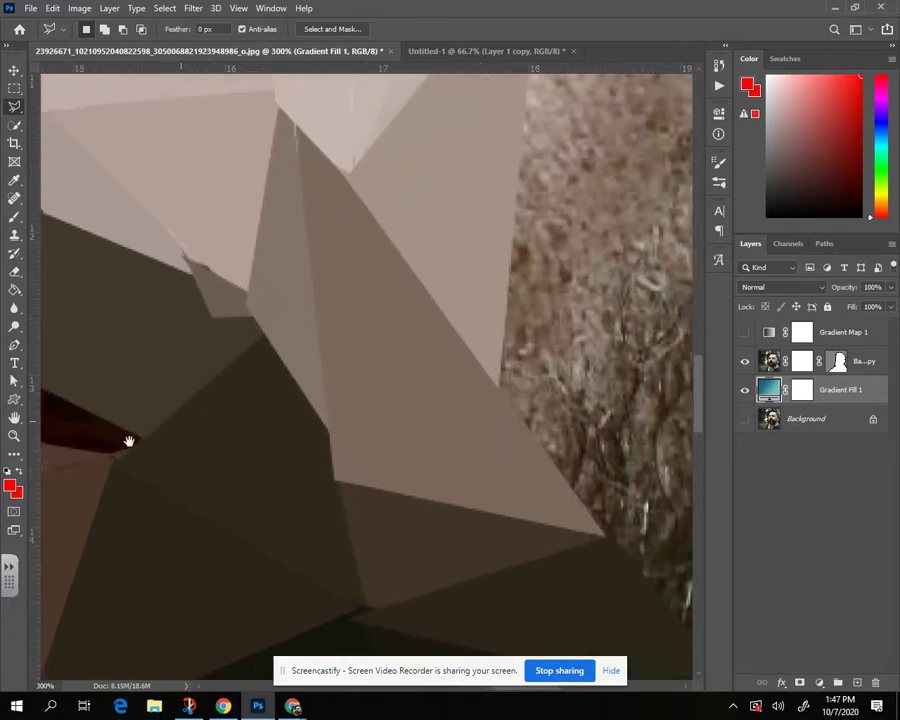
Lasso a tall narrow triangle on the unfinished cheek beside the existing facets and average its colour on the Background copy layer
{"action": "left_click", "coordinate": [417, 408]}
{"action": "left_click", "coordinate": [449, 107]}
{"action": "left_click", "coordinate": [535, 559]}
{"action": "left_click", "coordinate": [417, 410]}
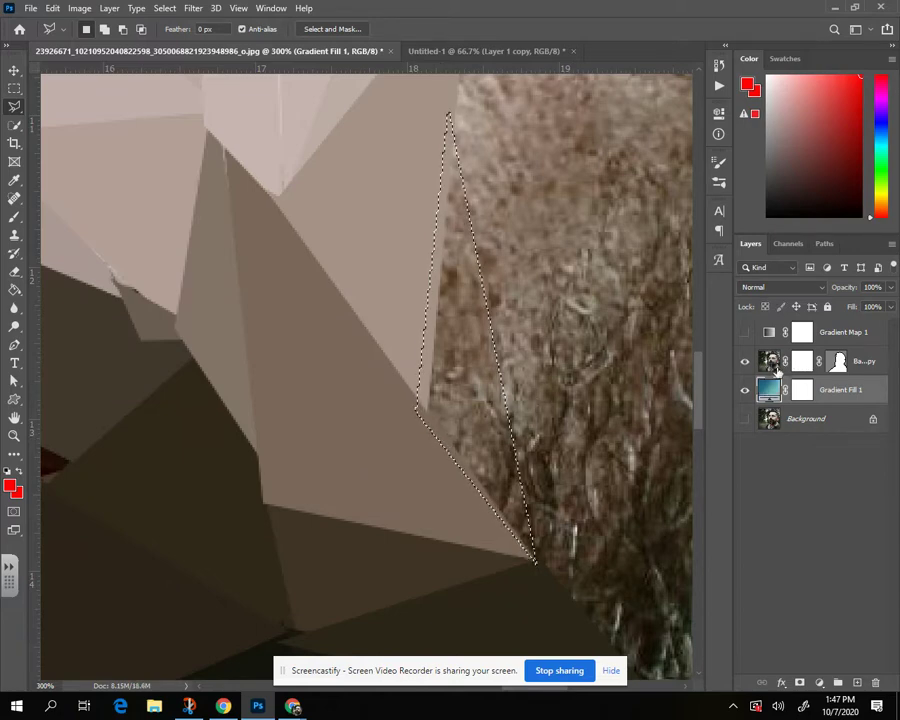
{"action": "left_click", "coordinate": [778, 367]}
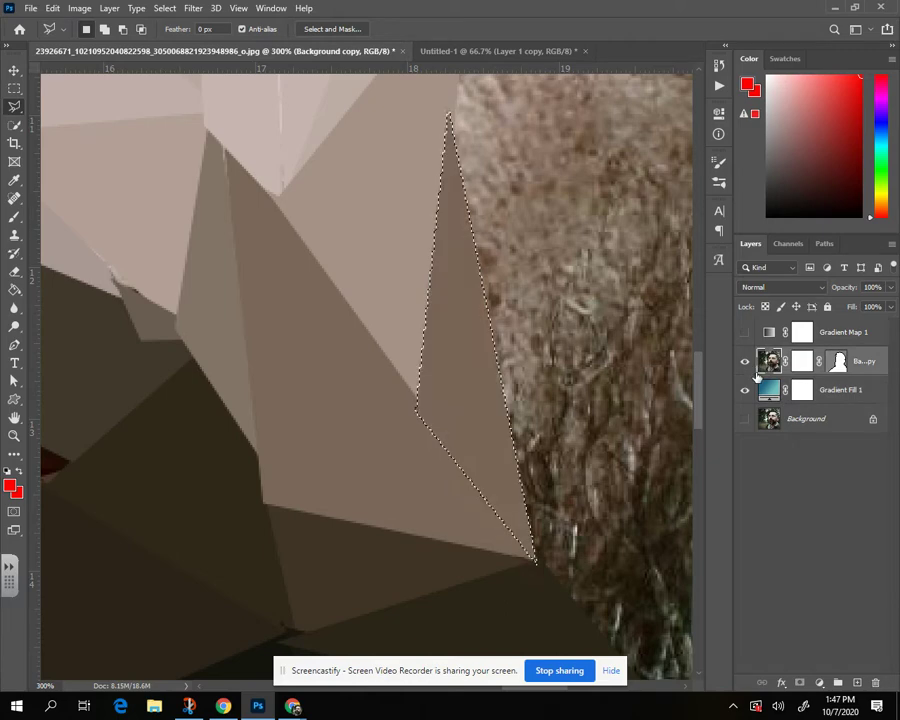
Lasso the uneven sliver beneath the corner of the lower lip and average its colour to close the gap
{"action": "left_click_drag", "start_coordinate": [315, 427], "coordinate": [657, 336]}
{"action": "left_click", "coordinate": [341, 394]}
{"action": "left_click", "coordinate": [287, 391]}
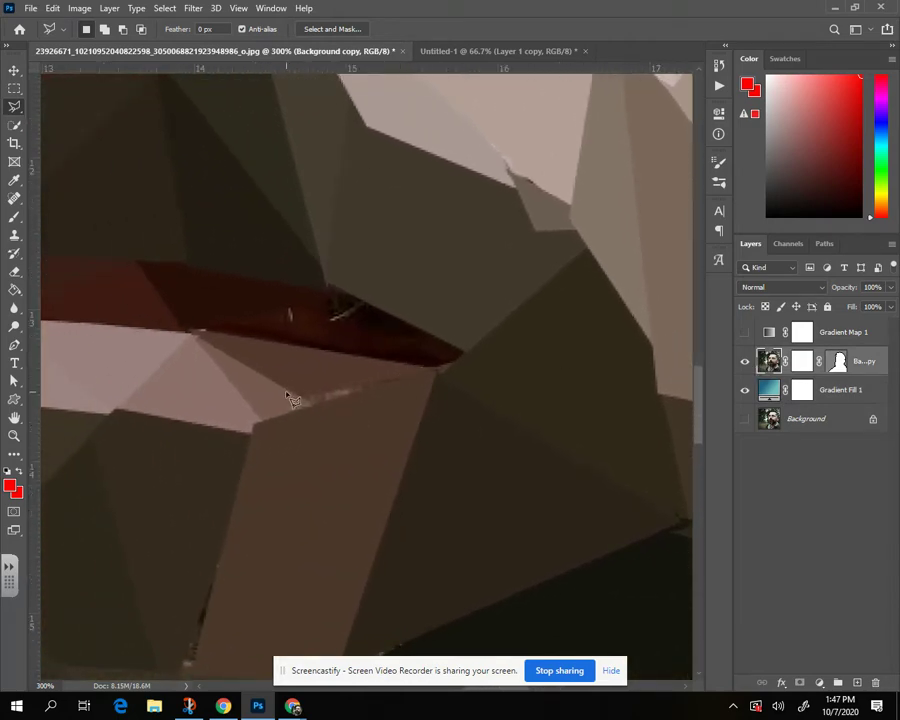
{"action": "left_click", "coordinate": [310, 408]}
{"action": "left_click", "coordinate": [452, 372]}
{"action": "left_click", "coordinate": [362, 375]}
{"action": "left_click", "coordinate": [289, 395]}
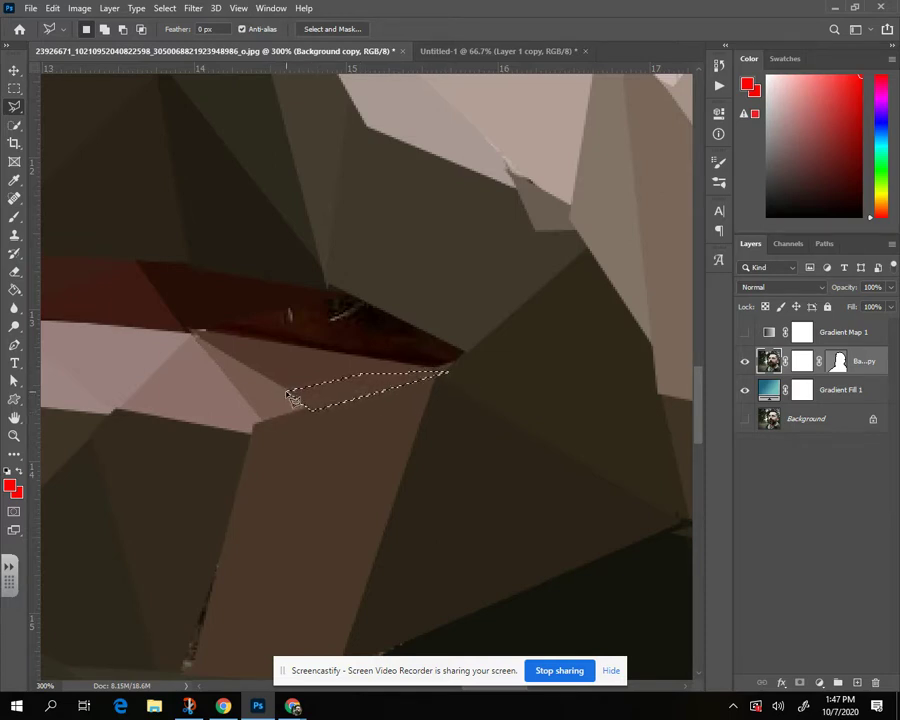
Lasso a thin triangle over the gap along the lower edge of the brown chin facet and average its colour
{"action": "scroll", "coordinate": [310, 408], "scroll_direction": "down", "scroll_amount": 3}
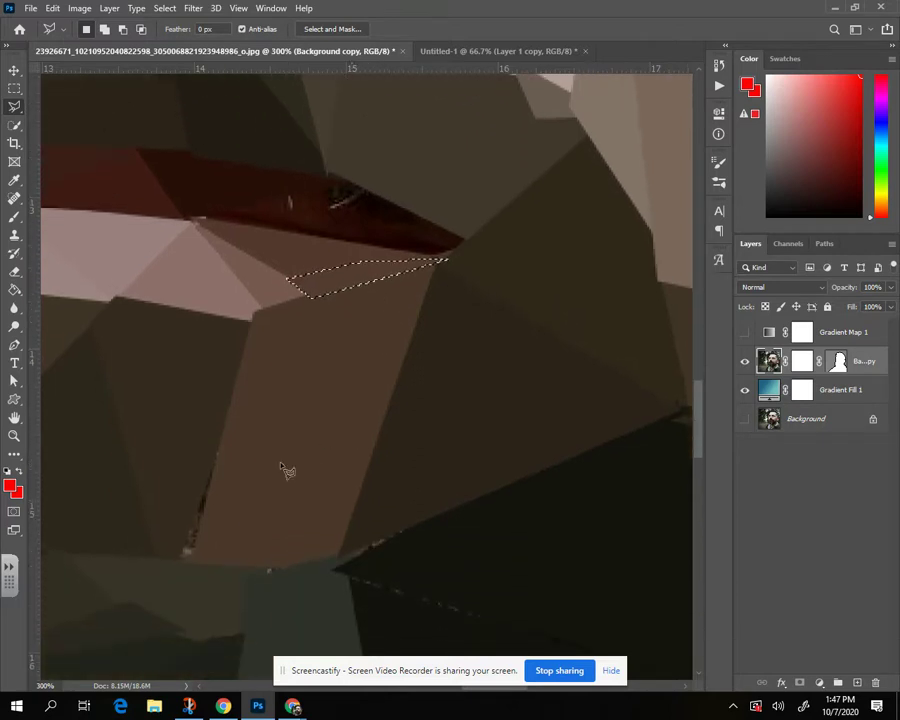
{"action": "left_click", "coordinate": [222, 406]}
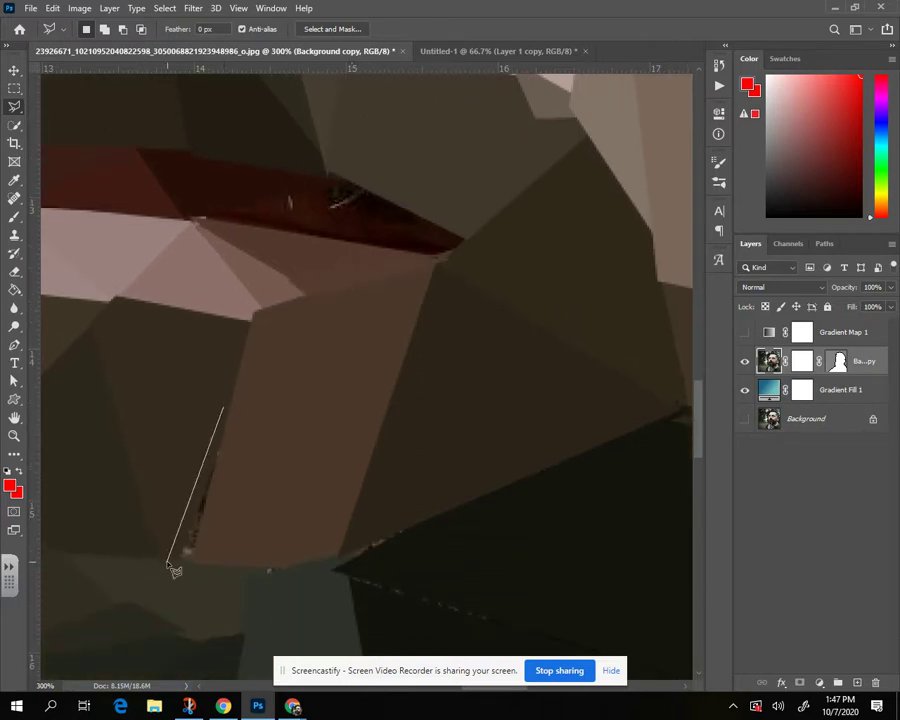
{"action": "left_click", "coordinate": [204, 567]}
{"action": "left_click", "coordinate": [223, 409]}
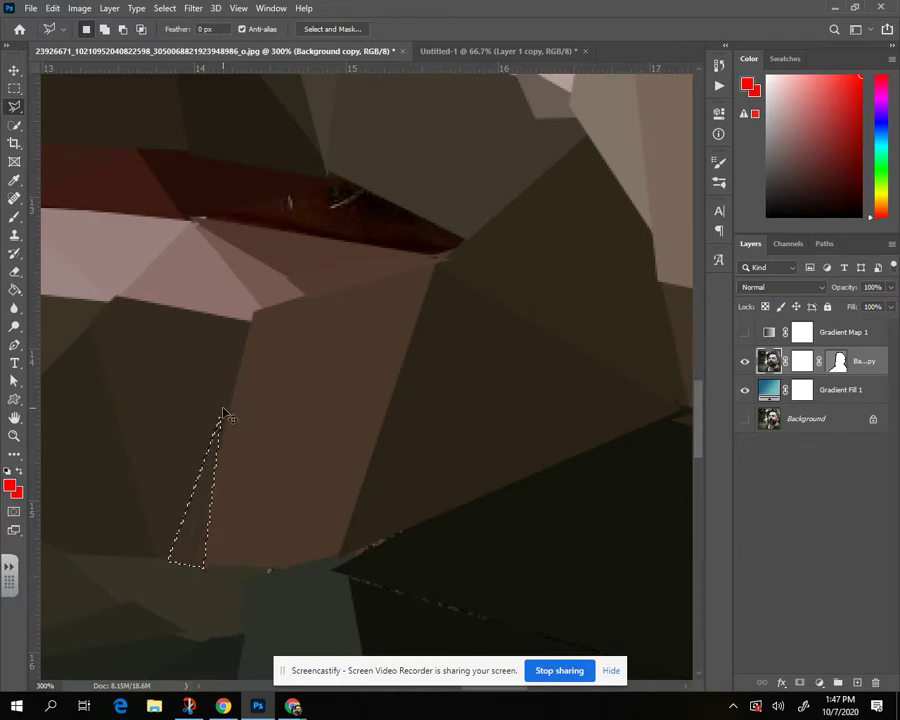
Compare the whole portrait with the Gradient Map 1 layer shown and hidden
{"action": "key", "text": "ctrl+0"}
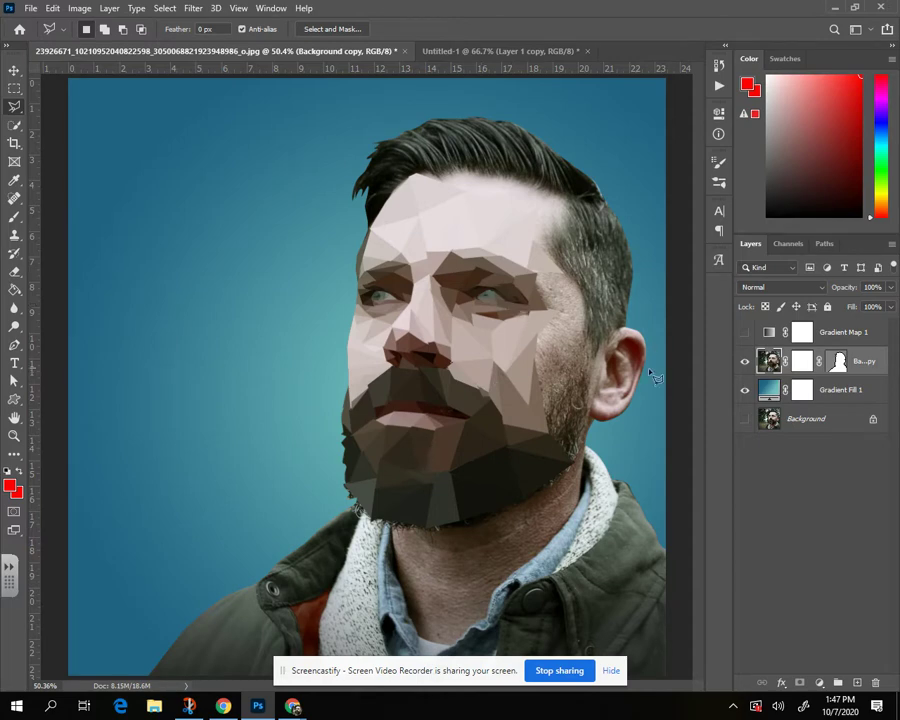
{"action": "left_click", "coordinate": [743, 333]}
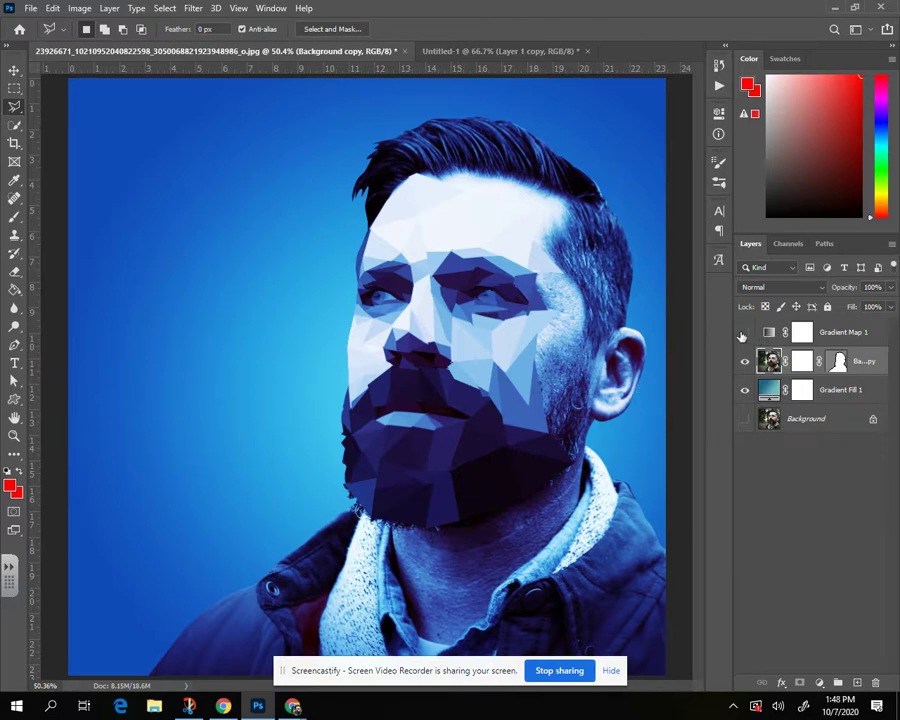
{"action": "left_click", "coordinate": [743, 333]}
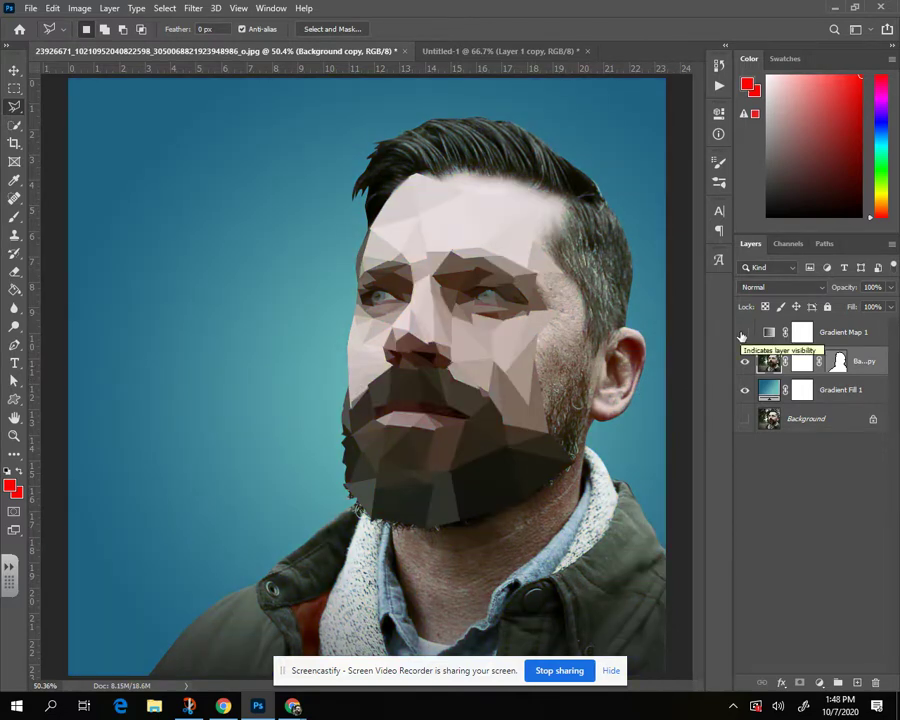